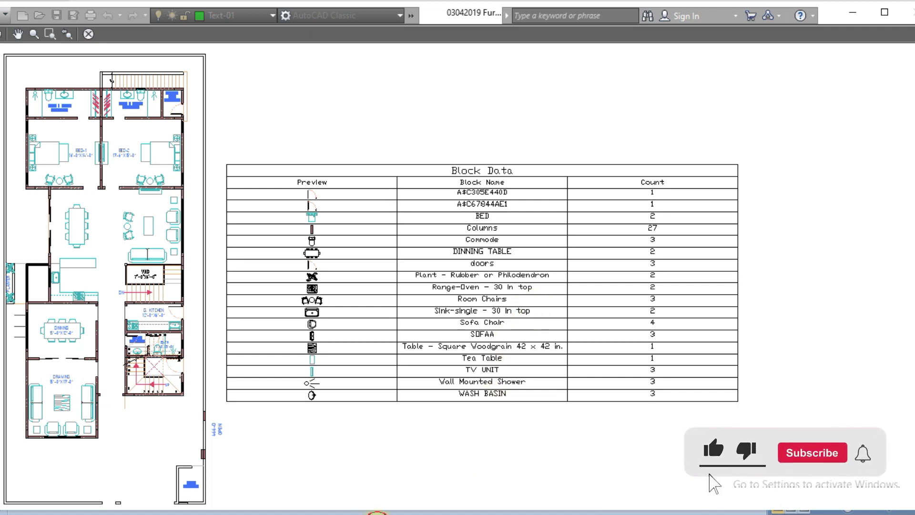
Exit the plot preview back to the floor plan drawing and its existing Block Data table
key("Escape")
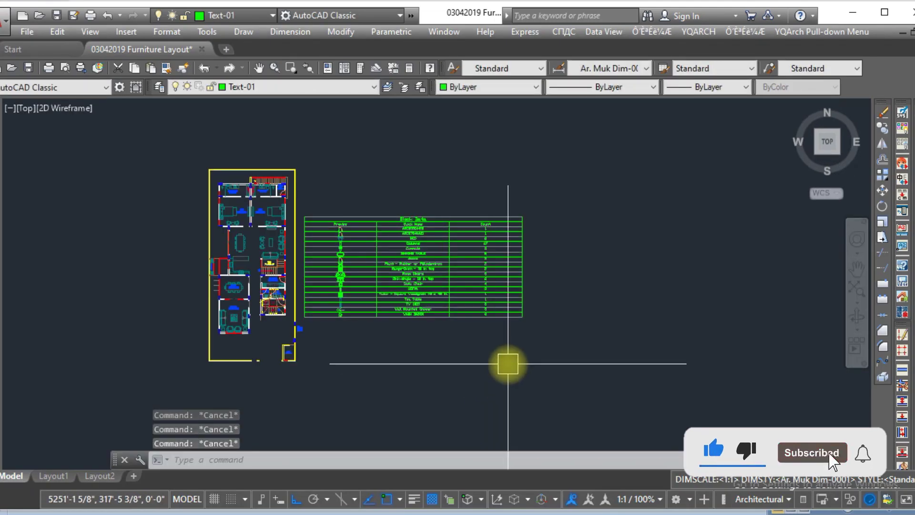
type("e")
key("Return")
Erase the old Block Data table with a window selection, leaving only the floor plan
left_click(564, 330)
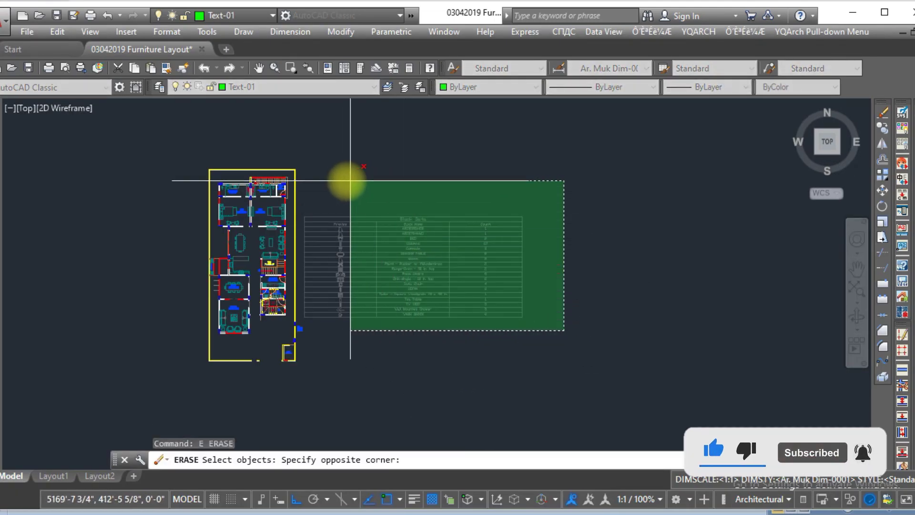
left_click(350, 180)
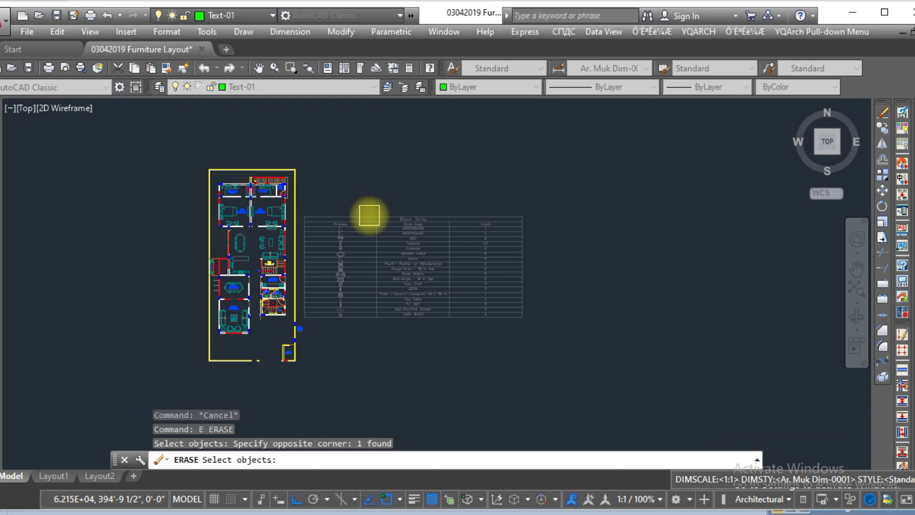
key("Return")
key("Escape")
key("Escape")
key("Escape")
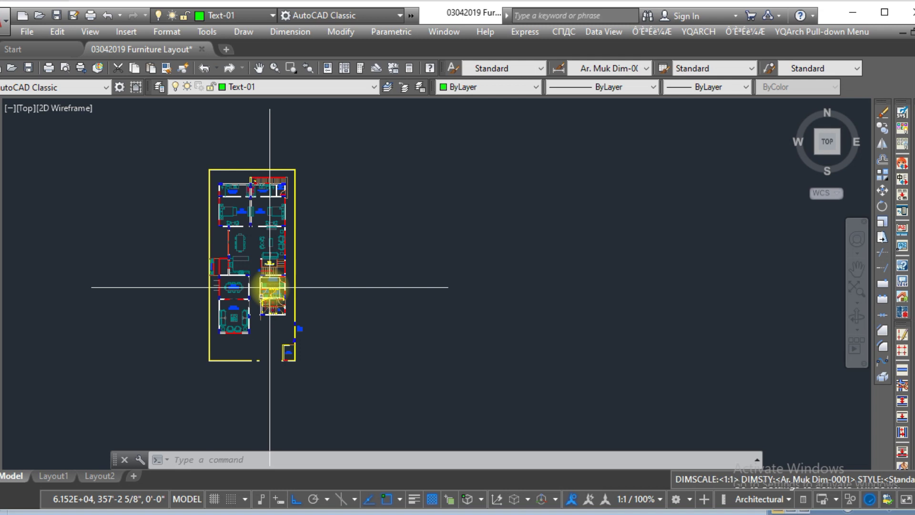
type("APPLOAD")
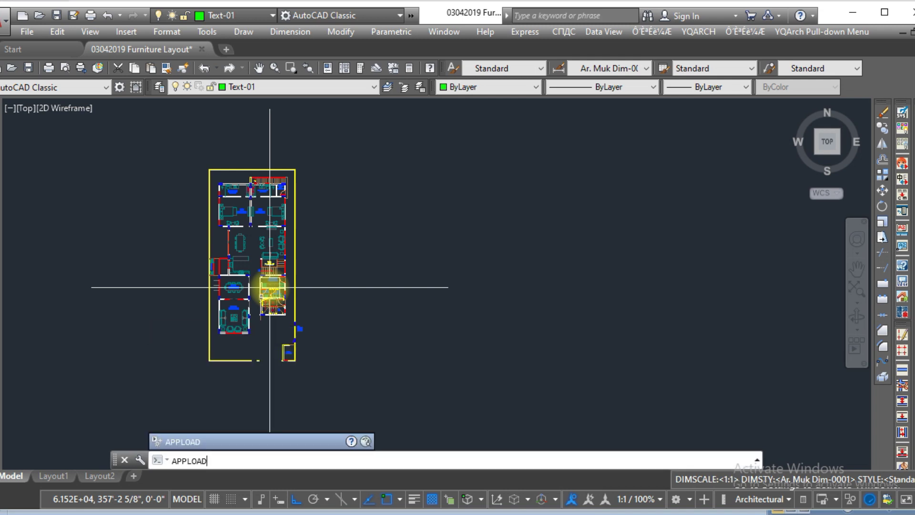
Load the CountV1.lsp routine from Downloads with APPLOAD
key("Return")
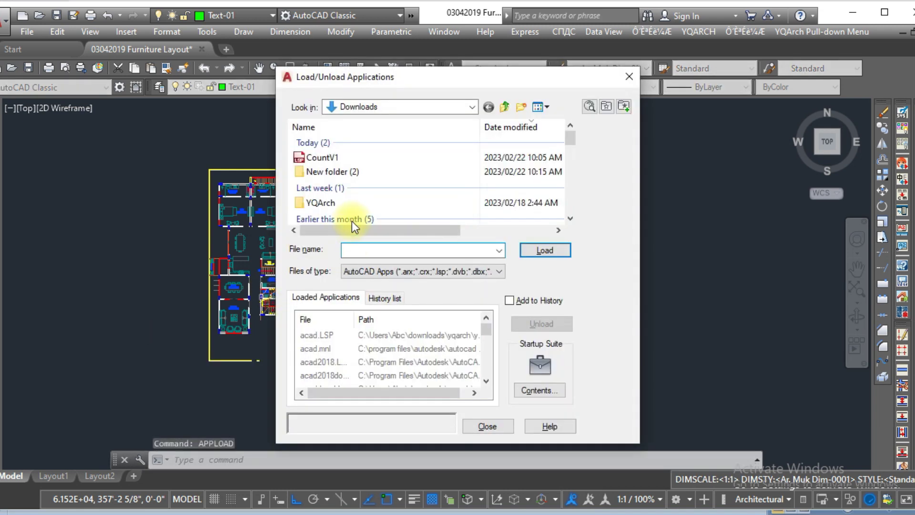
left_click(338, 156)
left_click(549, 249)
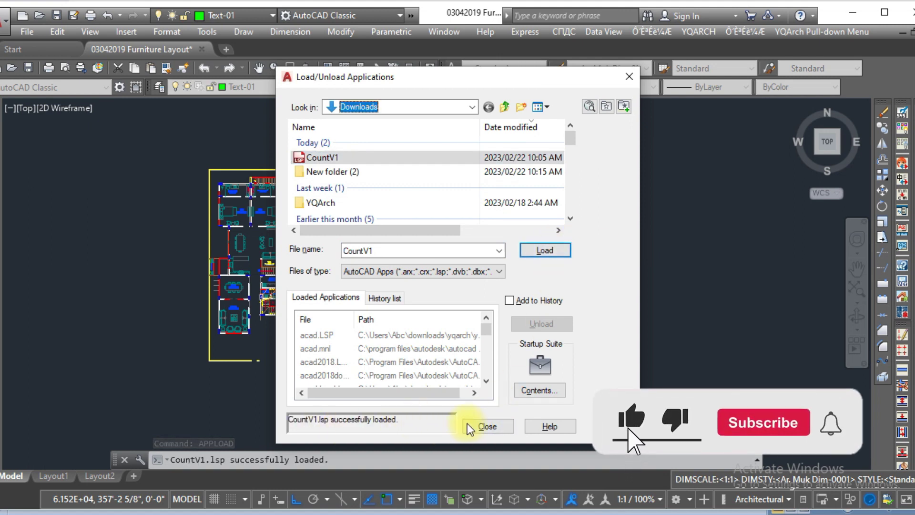
left_click(488, 426)
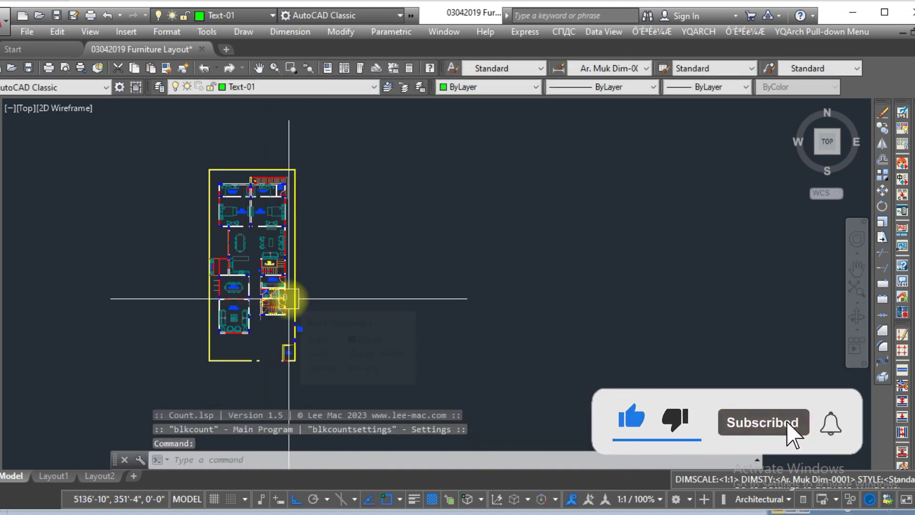
type("BLK")
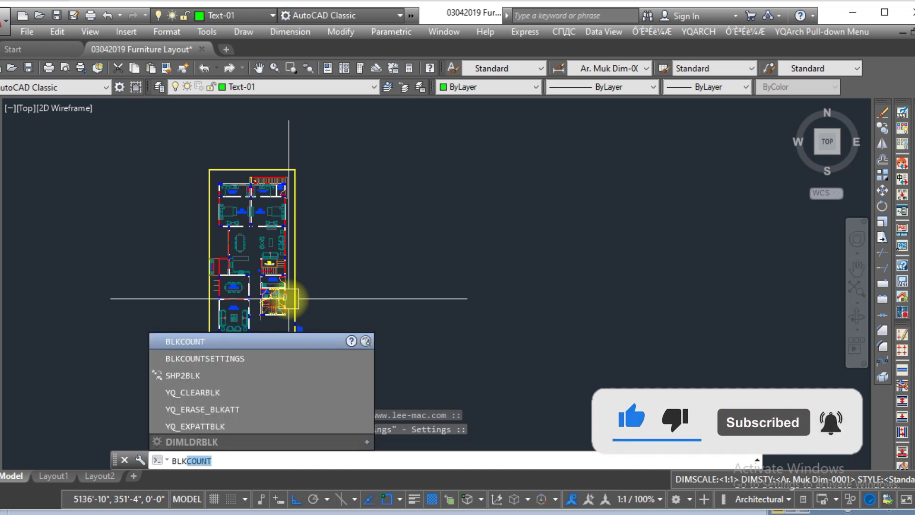
type("COU")
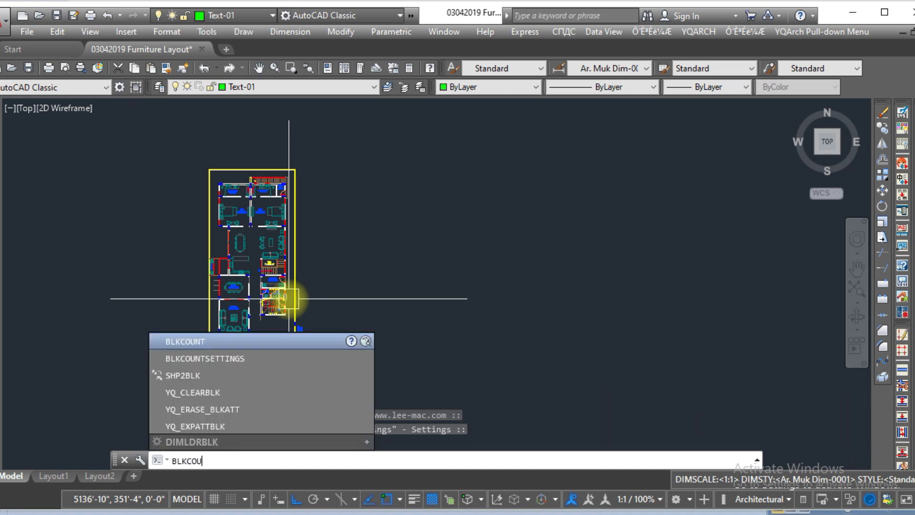
type("NTSETTINGS")
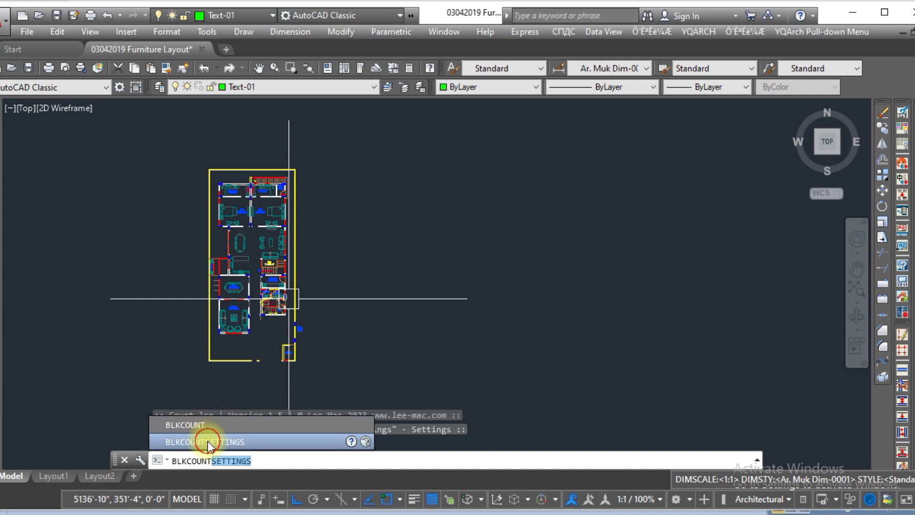
Set block count output to a table headed Block Data, sorted by block name ascending
left_click(208, 441)
left_click_drag(370, 170, 138, 168)
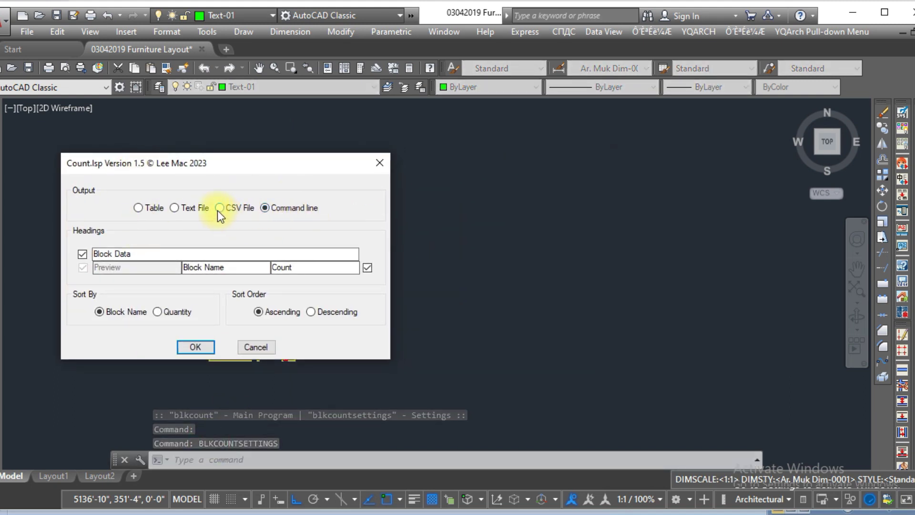
left_click(139, 208)
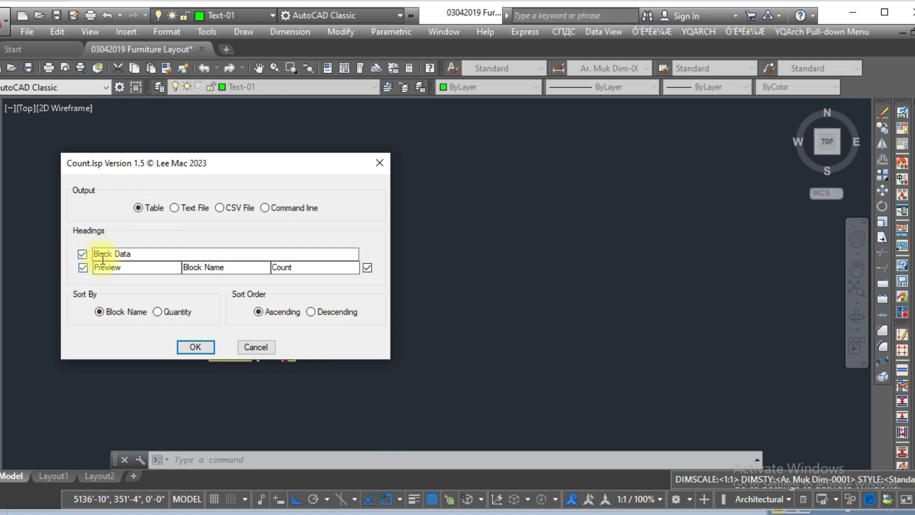
left_click(196, 347)
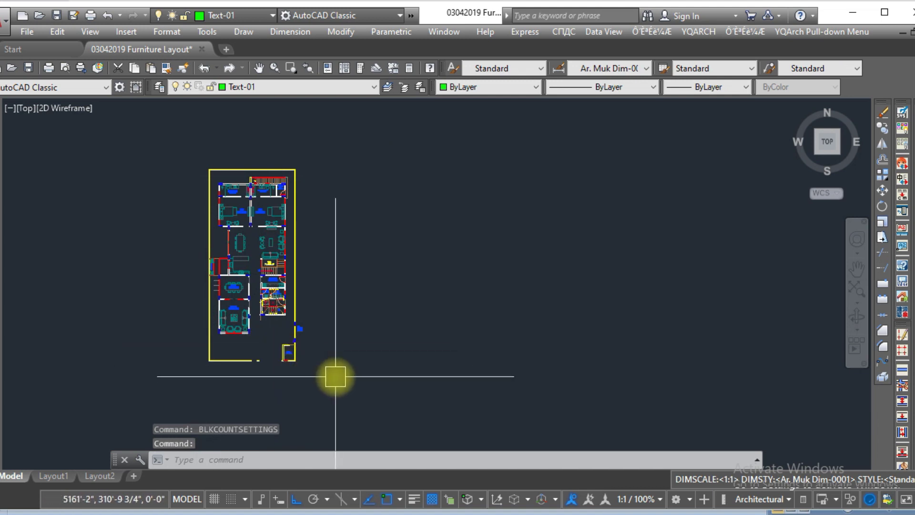
type("BLK")
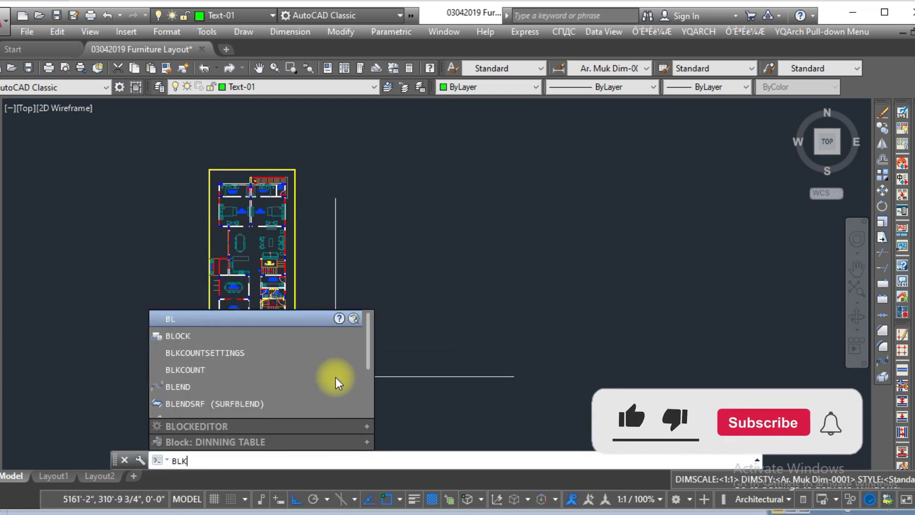
type("COUNT")
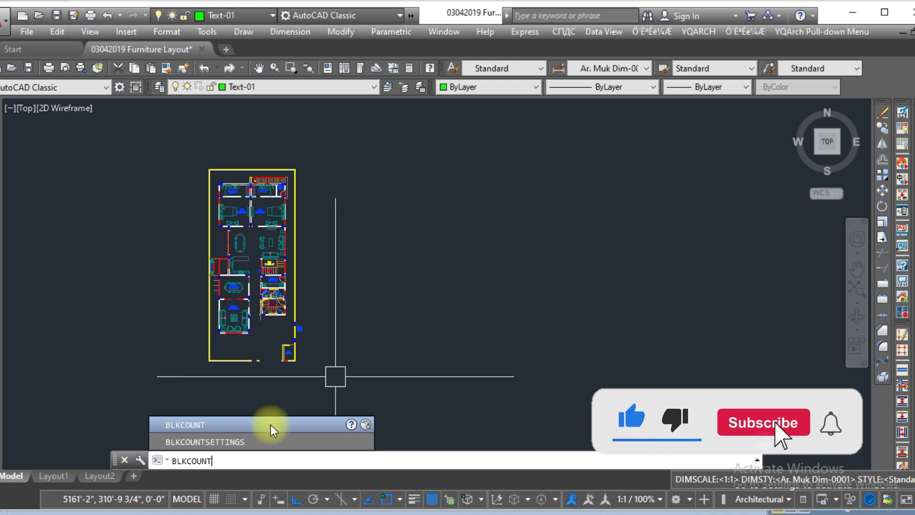
Run BLKCOUNT on a window selection of the floor plan's furniture blocks
left_click(202, 424)
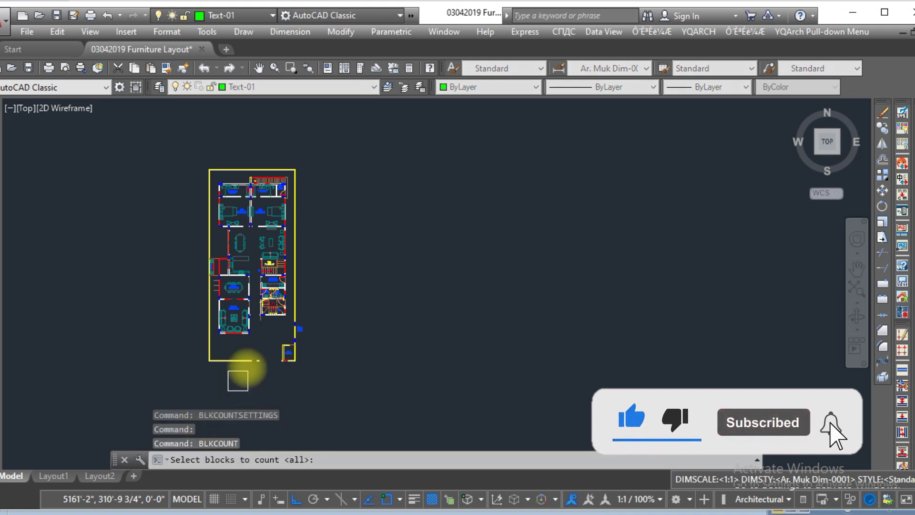
left_click(339, 386)
left_click(165, 144)
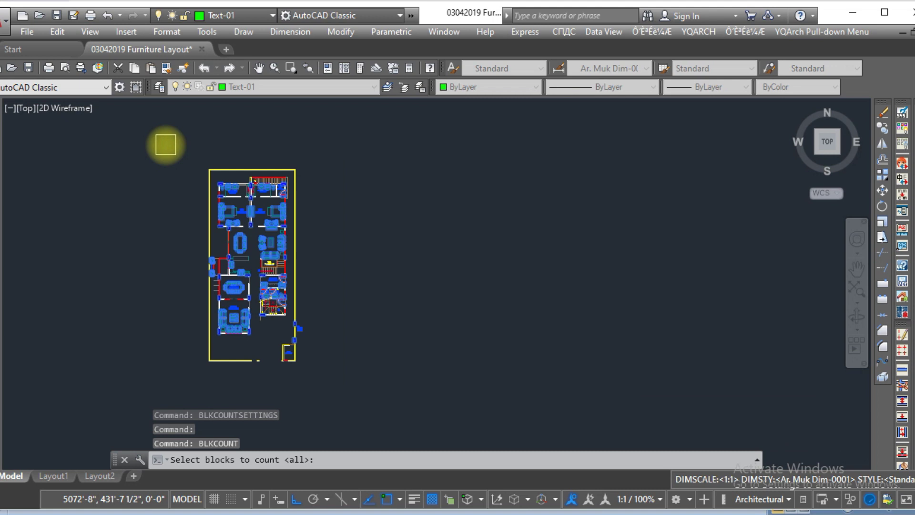
key("Return")
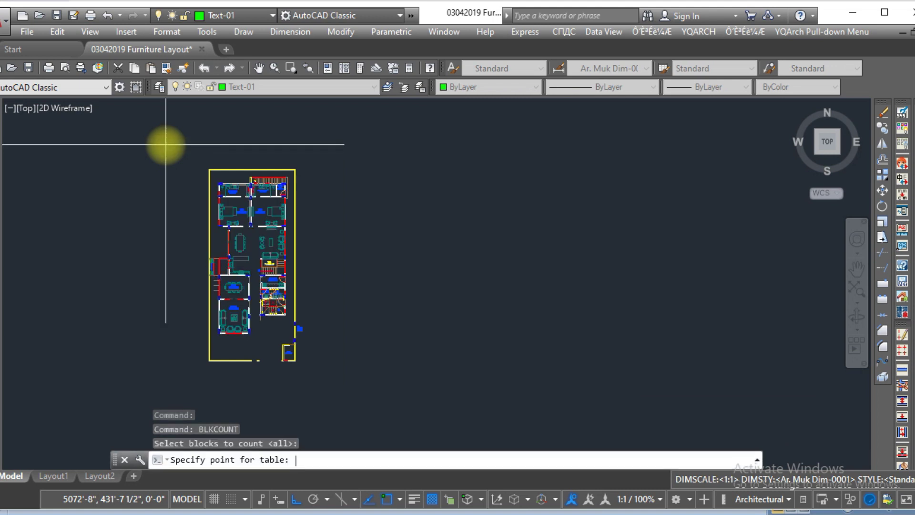
Place the generated Block Data table in the drawing
scroll(310, 272, "up", 6)
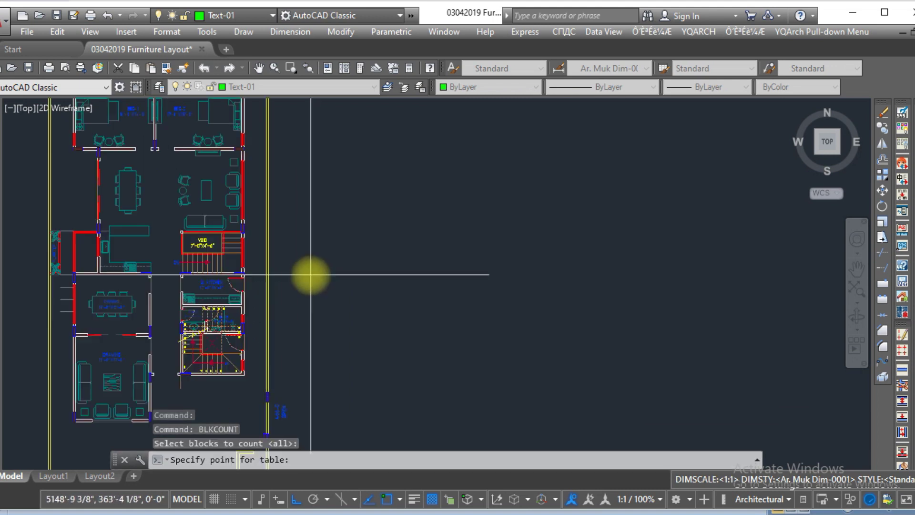
left_click(320, 247)
scroll(334, 256, "up", 8)
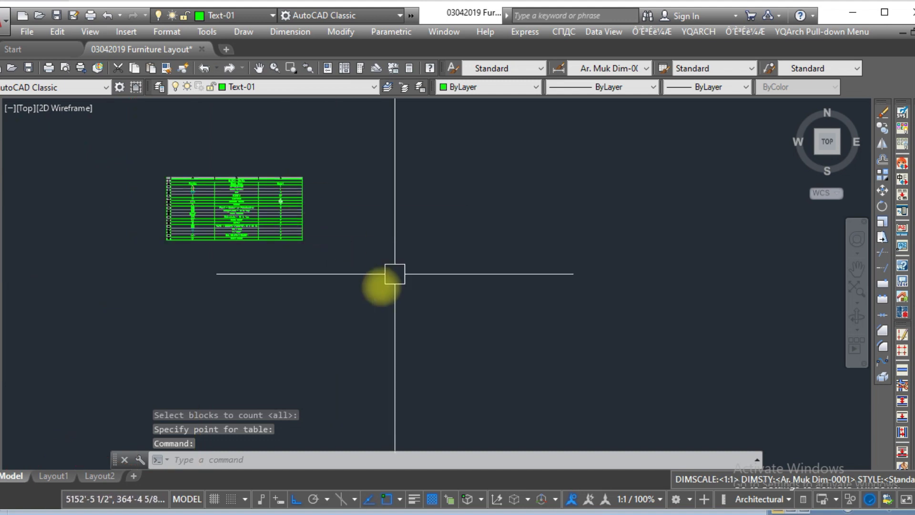
scroll(273, 233, "down", 4)
scroll(273, 234, "down", 4)
scroll(274, 214, "up", 8)
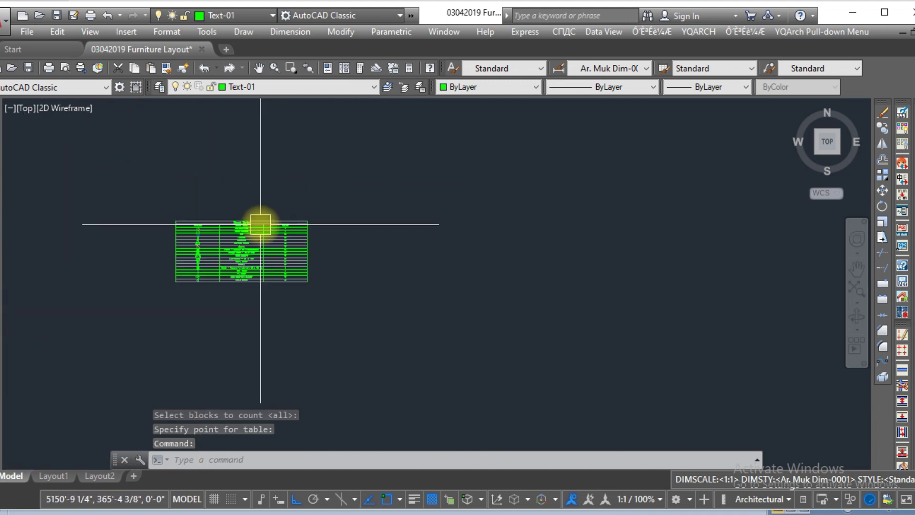
scroll(275, 241, "down", 6)
scroll(265, 257, "up", 6)
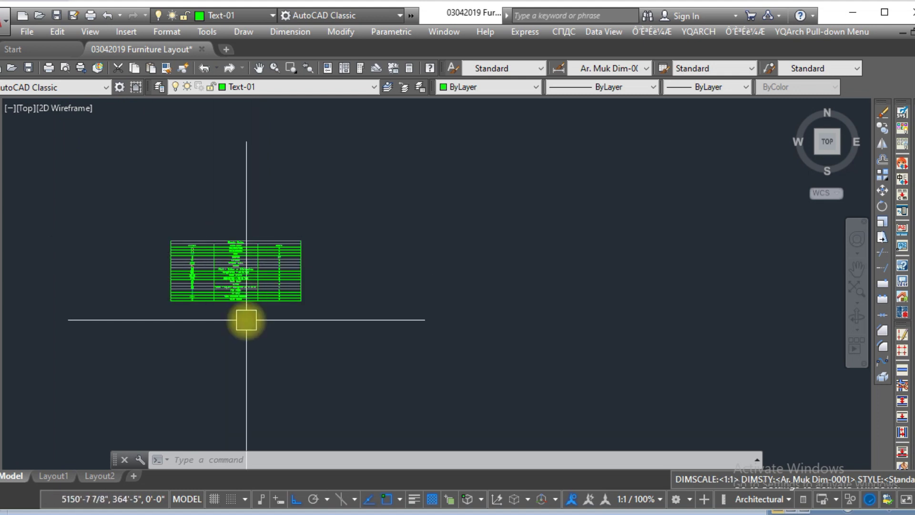
Move the Block Data table with a crossing window so it sits beside the floor plan
scroll(619, 319, "down", 3)
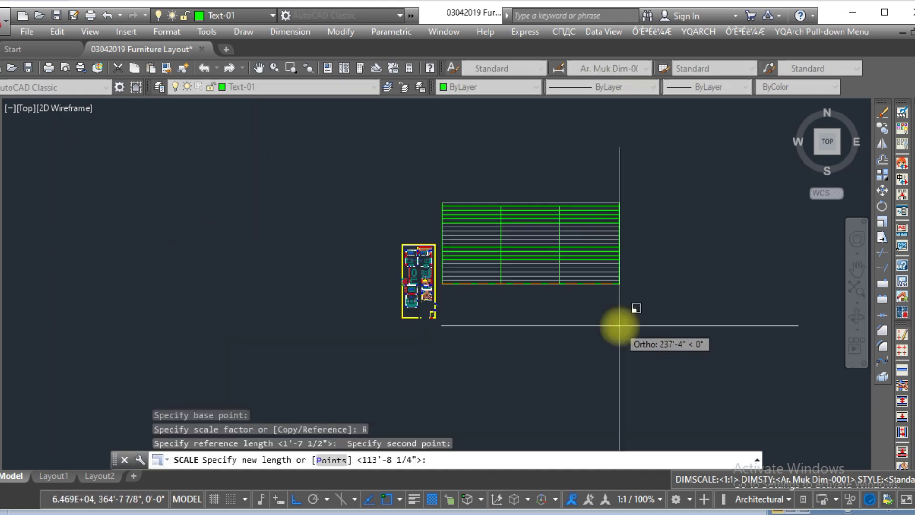
key("Escape")
key("Escape")
scroll(615, 305, "up", 2)
type("m")
key("Return")
left_click(648, 206)
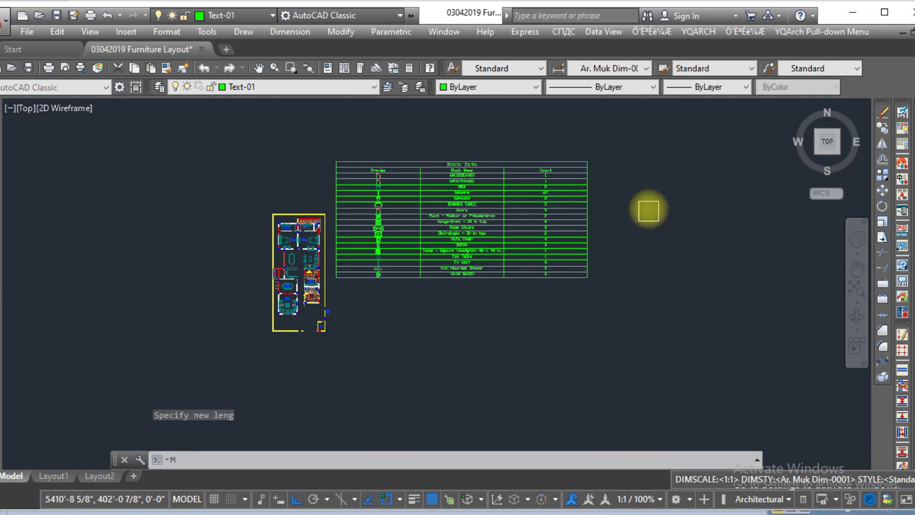
left_click(453, 310)
key("Return")
scroll(592, 256, "up", 2)
left_click(403, 351)
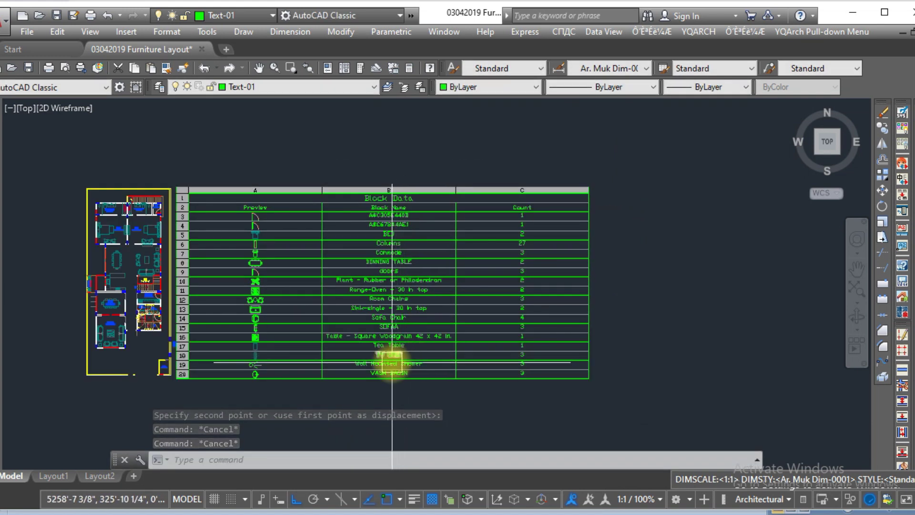
Select a cell in the Block Data table and zoom to check its 18 block rows
scroll(267, 291, "up", 2)
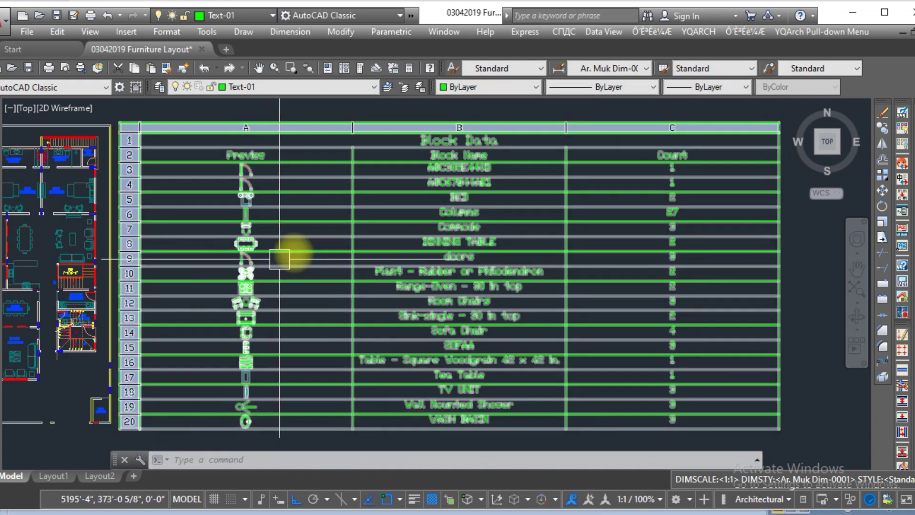
scroll(459, 239, "down", 2)
scroll(280, 173, "up", 4)
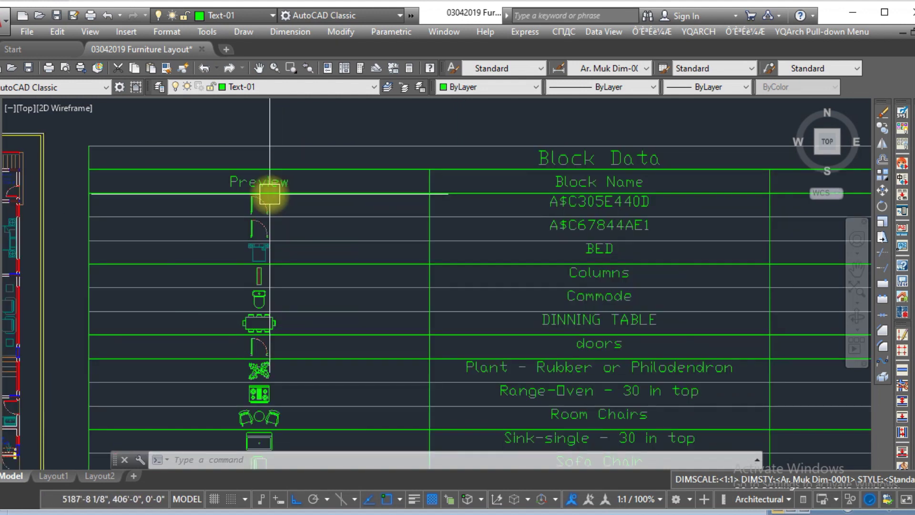
left_click(270, 193)
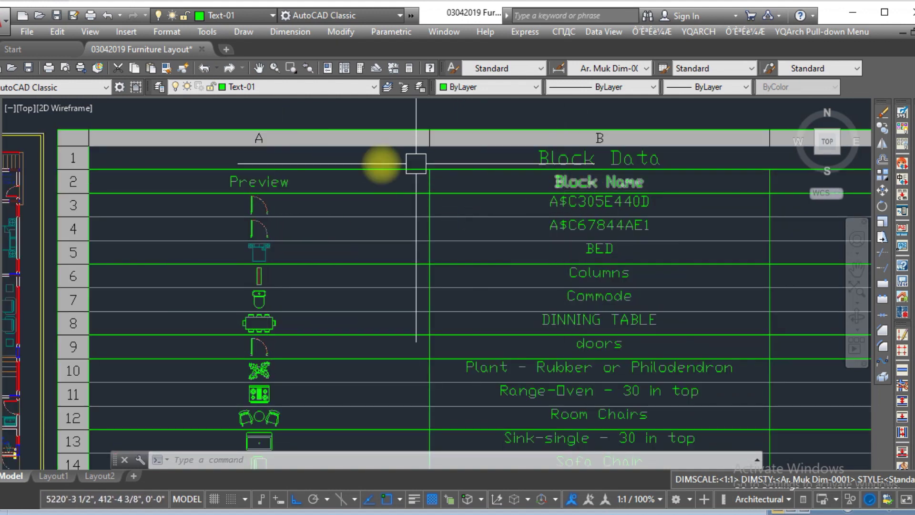
scroll(751, 212, "down", 3)
scroll(740, 178, "up", 4)
scroll(680, 195, "down", 1)
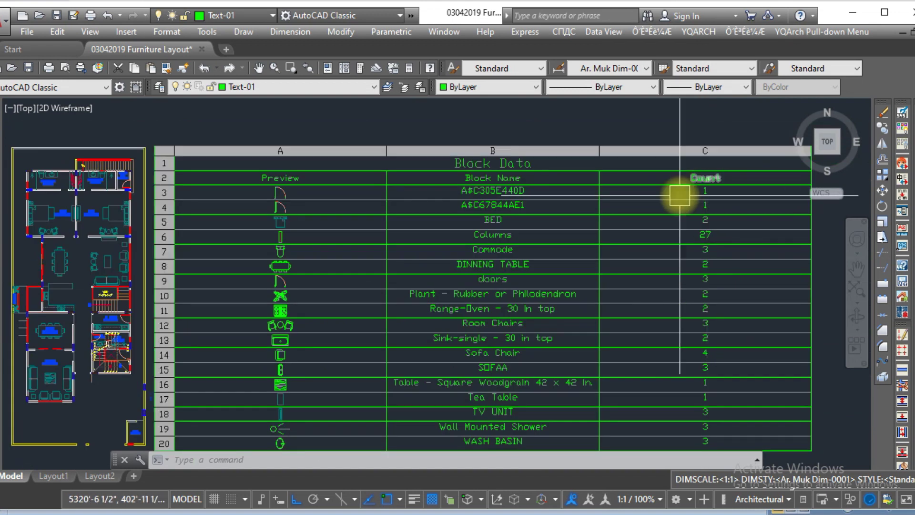
scroll(340, 207, "down", 2)
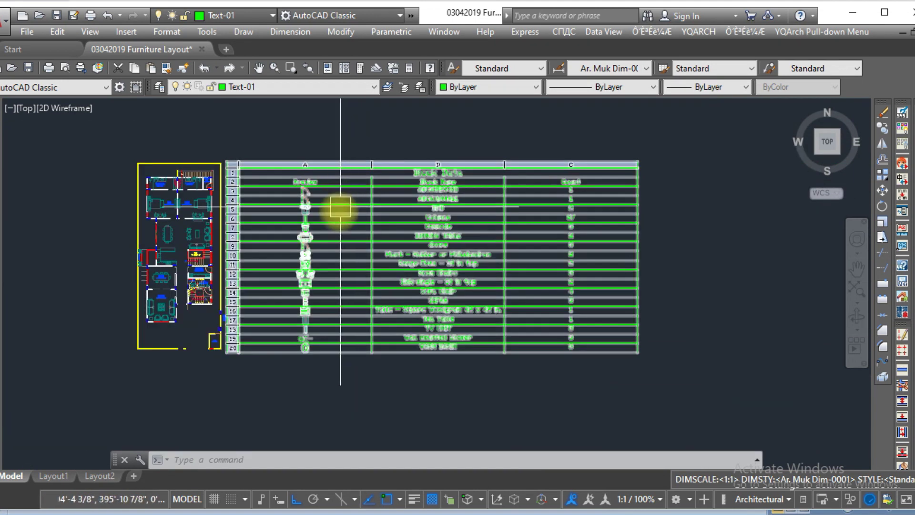
scroll(270, 305, "up", 2)
scroll(314, 334, "down", 2)
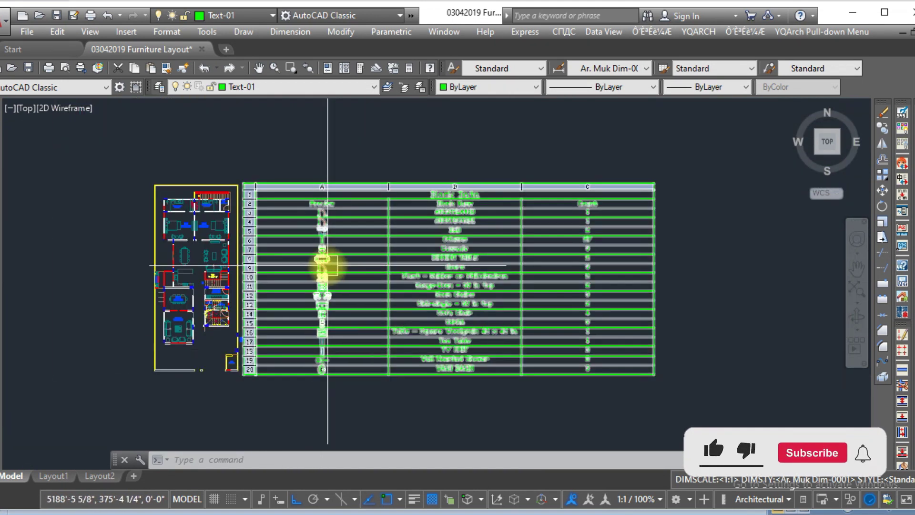
scroll(328, 266, "up", 2)
scroll(120, 196, "up", 2)
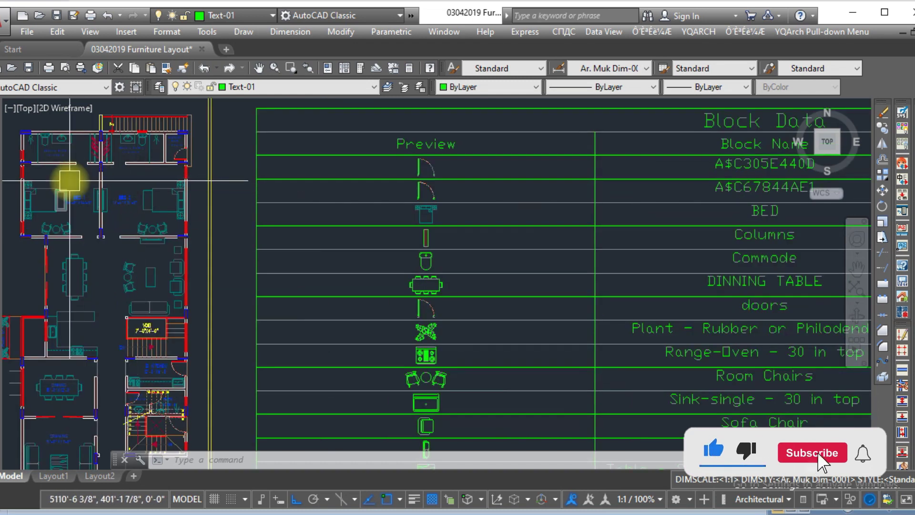
scroll(157, 177, "down", 4)
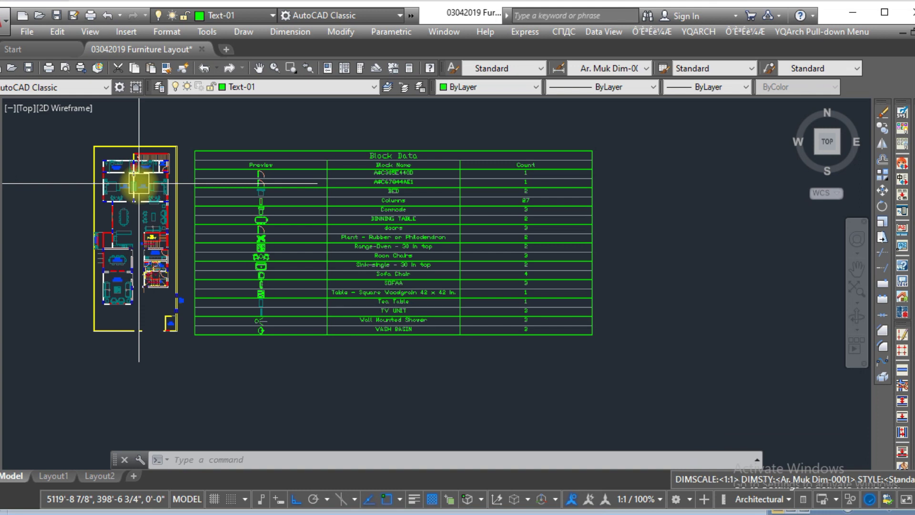
mouse_move(138, 183)
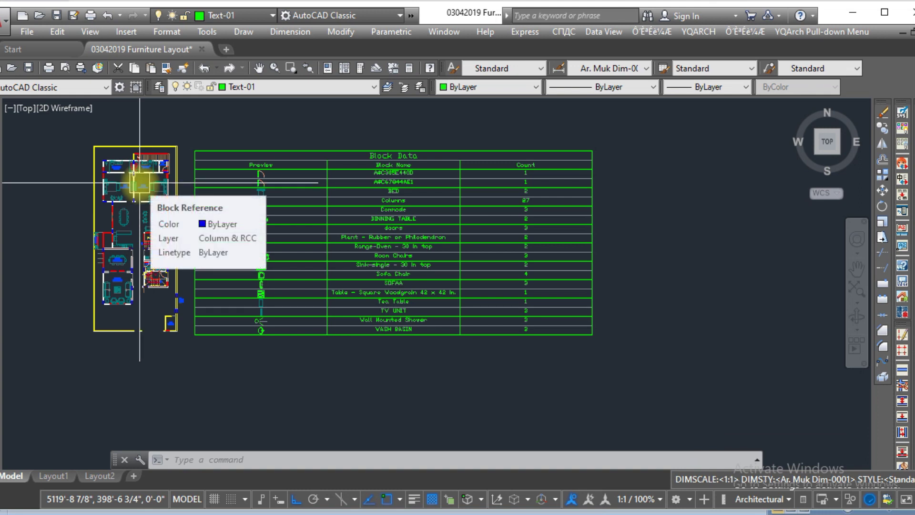
scroll(136, 182, "up", 2)
scroll(98, 182, "up", 4)
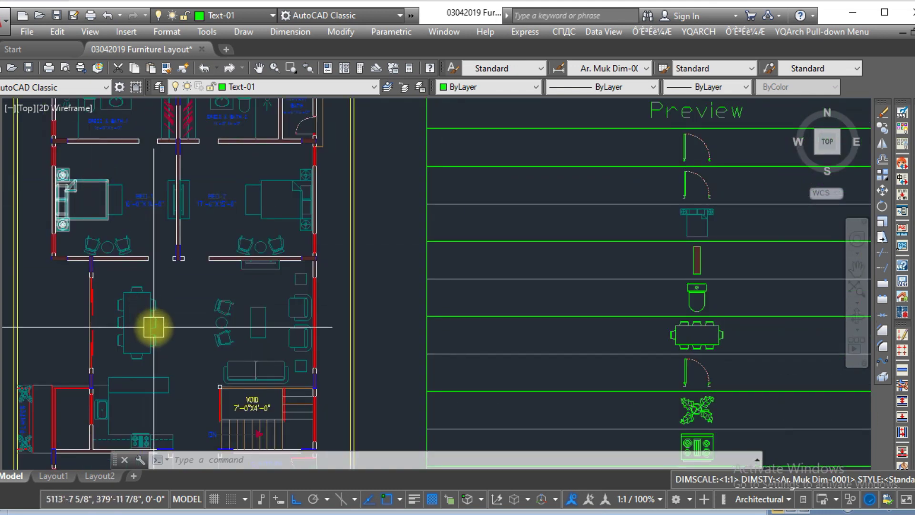
mouse_move(151, 311)
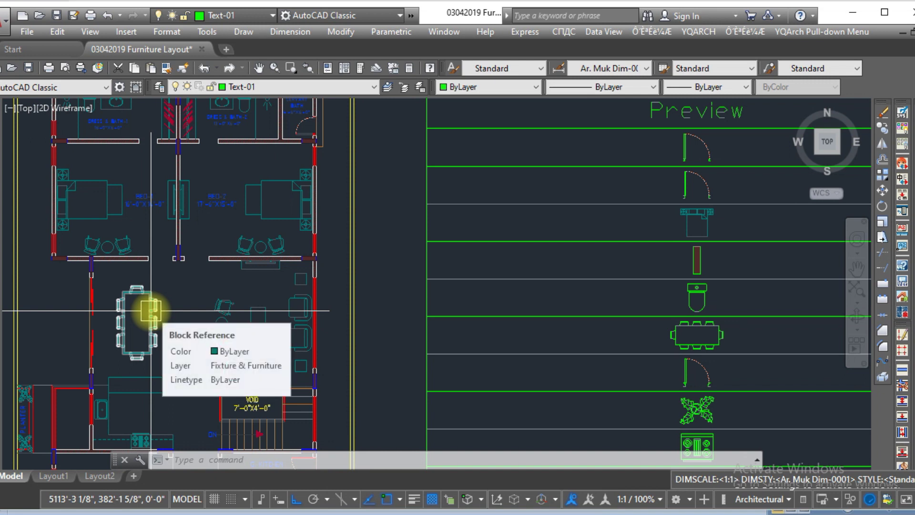
scroll(151, 311, "down", 4)
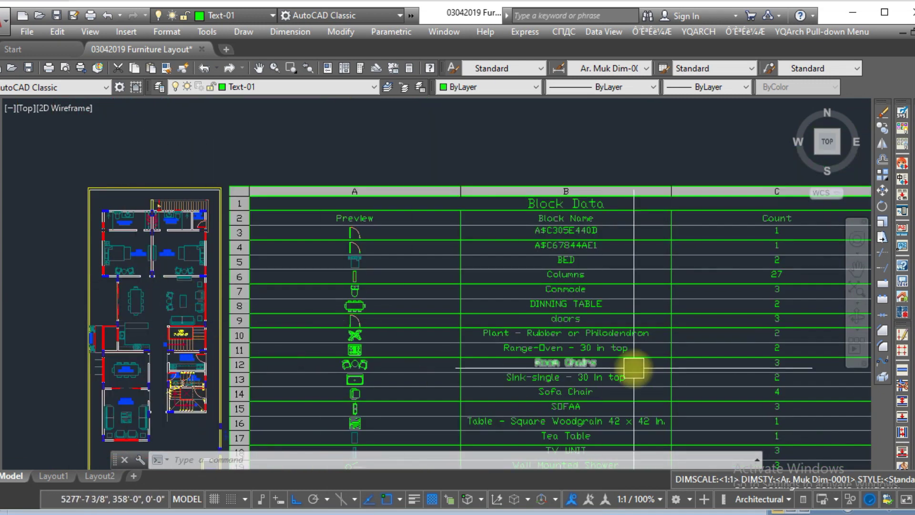
scroll(439, 296, "up", 2)
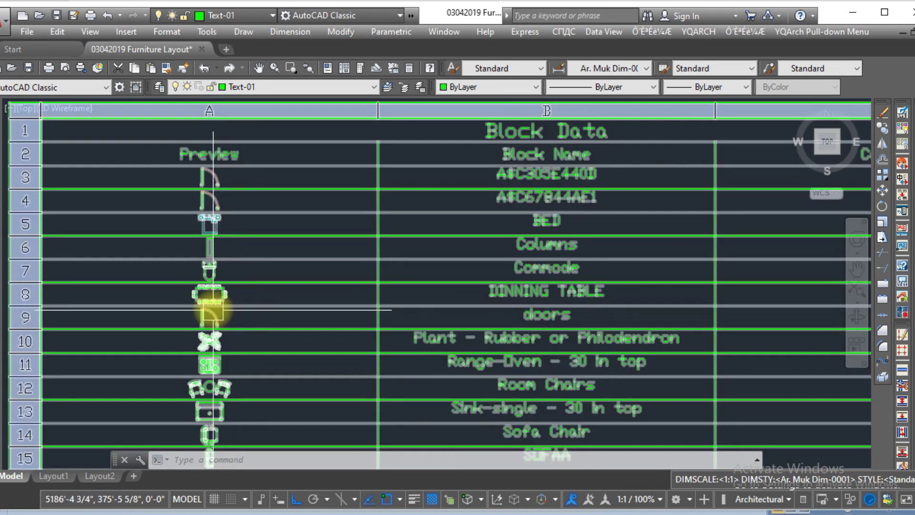
scroll(214, 307, "up", 5)
scroll(224, 283, "down", 5)
scroll(458, 284, "up", 3)
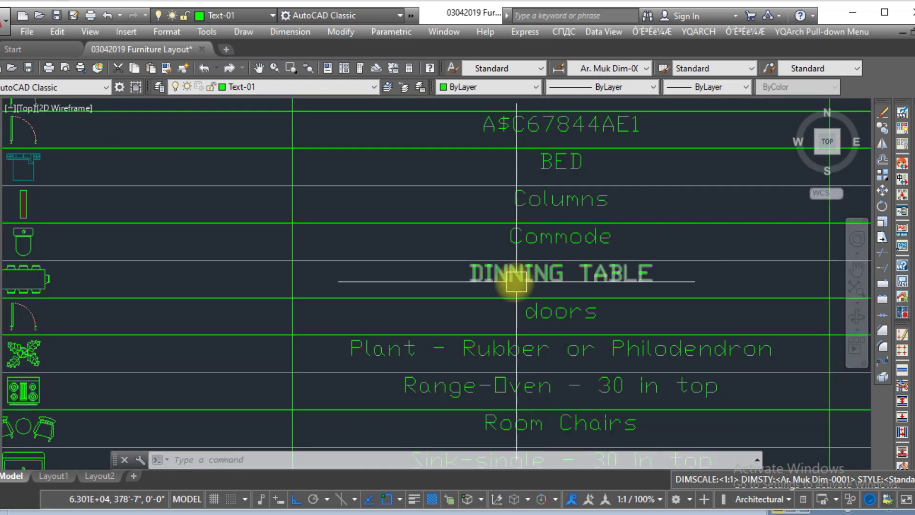
scroll(458, 281, "down", 3)
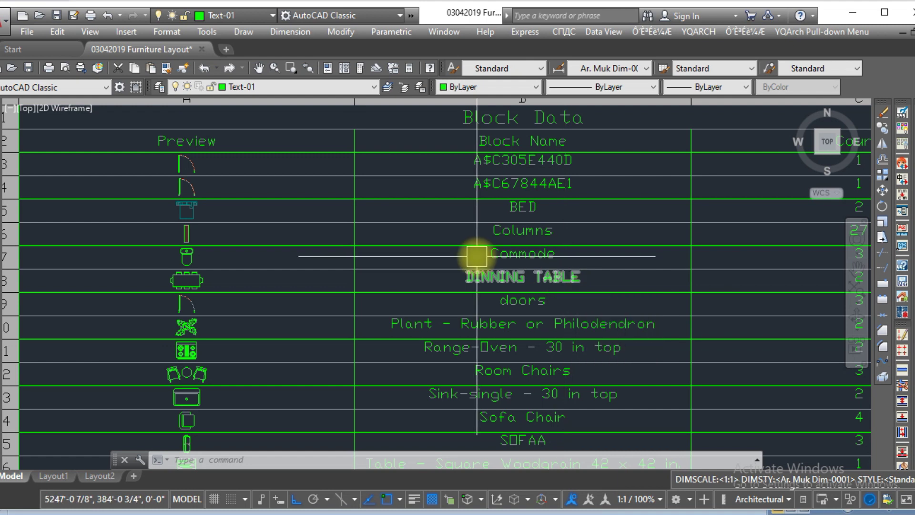
scroll(468, 265, "down", 3)
scroll(664, 286, "up", 3)
scroll(723, 288, "up", 2)
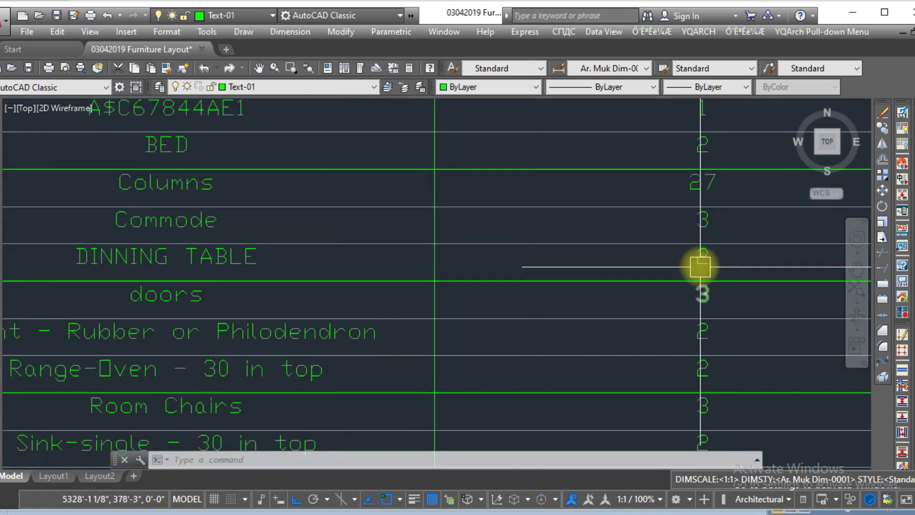
scroll(698, 256, "down", 6)
scroll(307, 266, "up", 4)
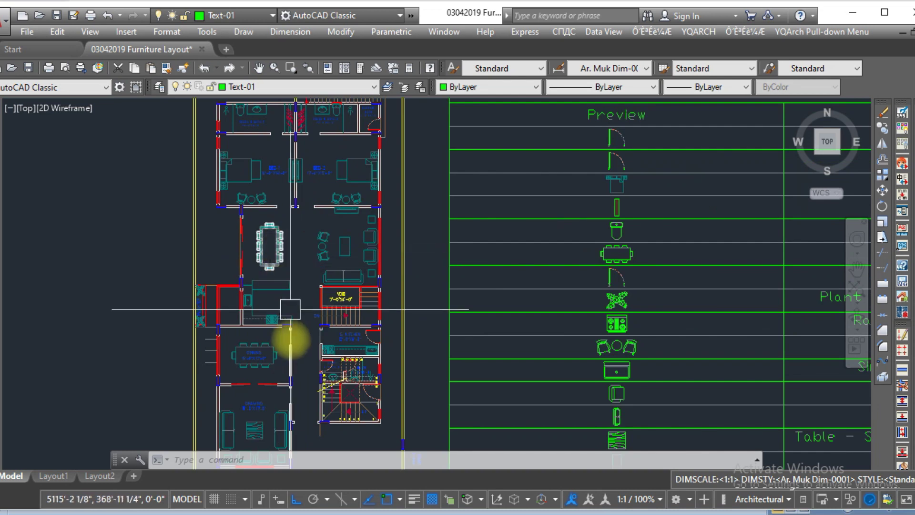
scroll(266, 367, "up", 2)
scroll(260, 328, "down", 6)
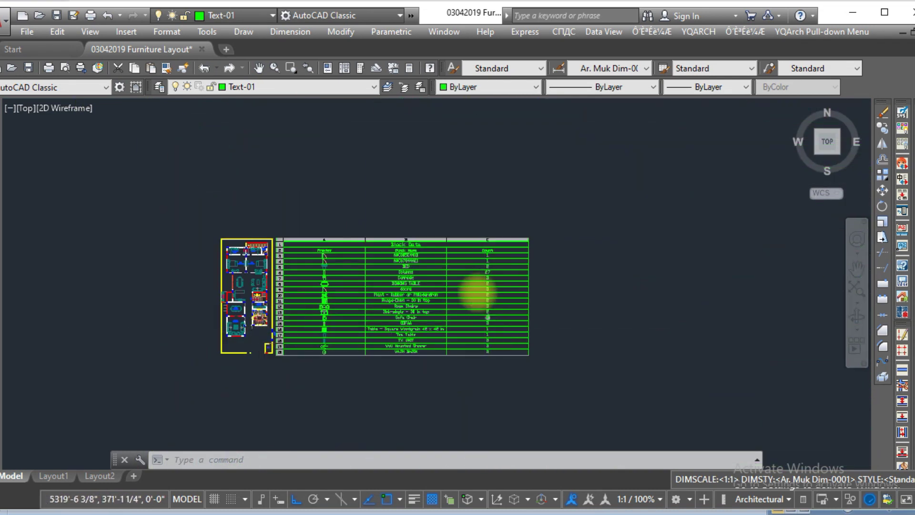
scroll(491, 289, "up", 6)
scroll(333, 262, "down", 5)
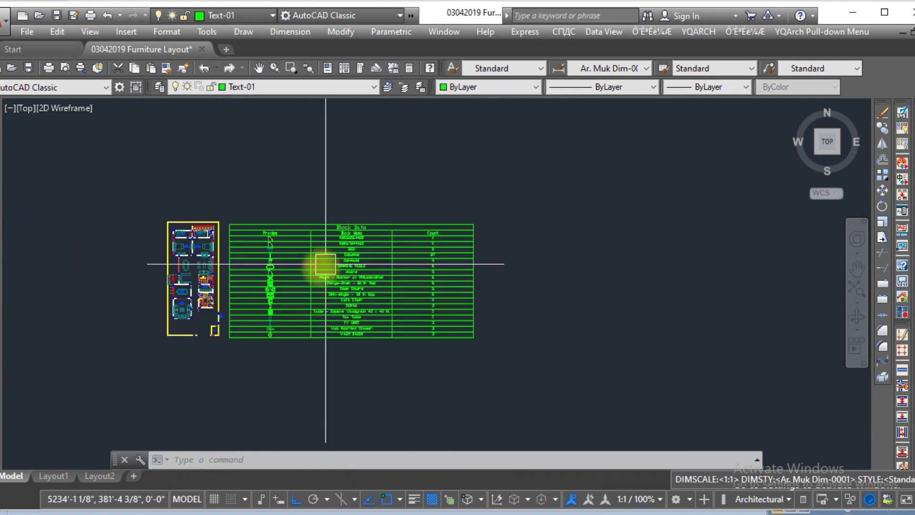
mouse_move(280, 273)
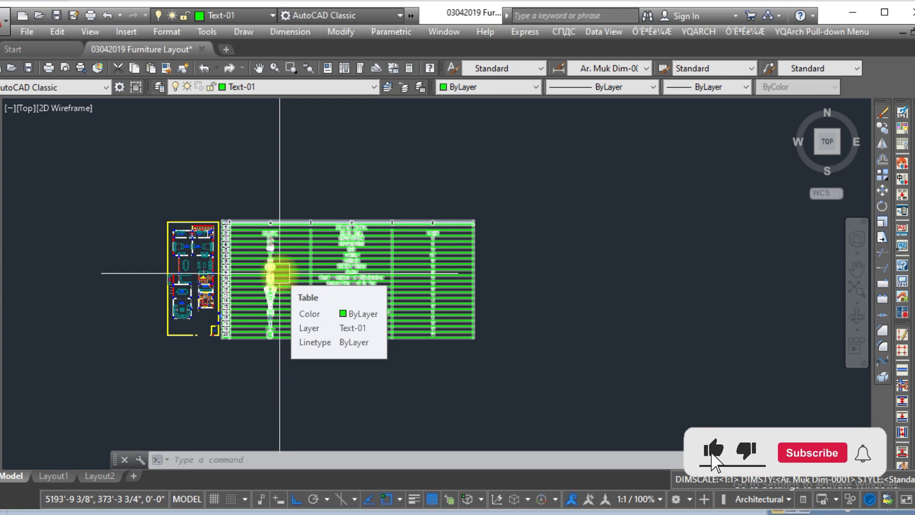
scroll(270, 323, "up", 3)
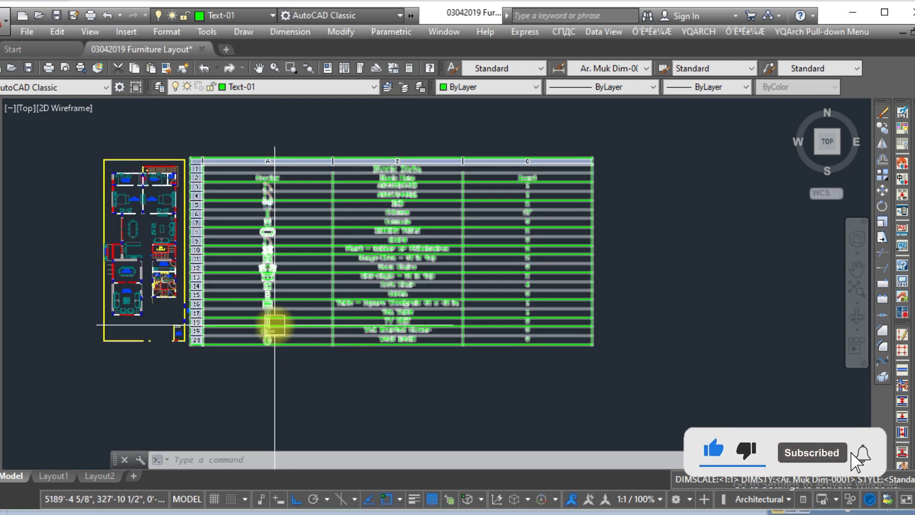
scroll(279, 333, "down", 2)
scroll(303, 307, "up", 2)
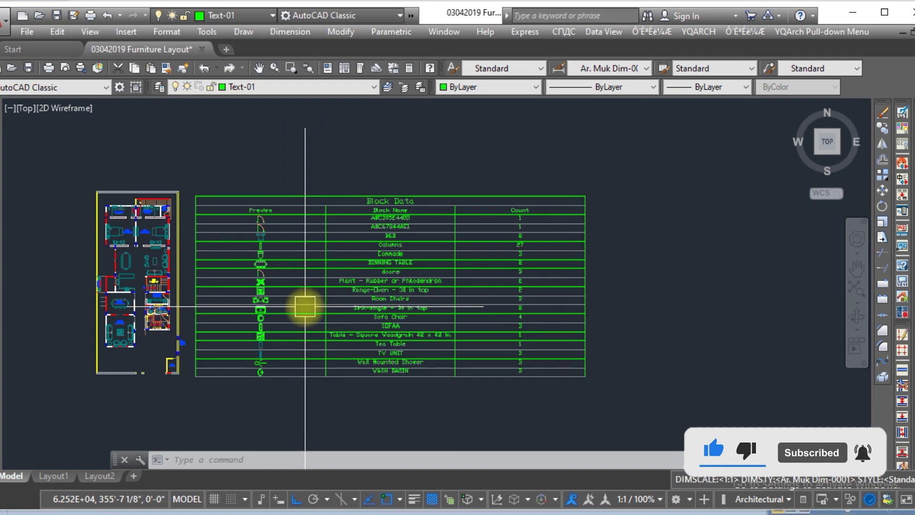
mouse_move(303, 317)
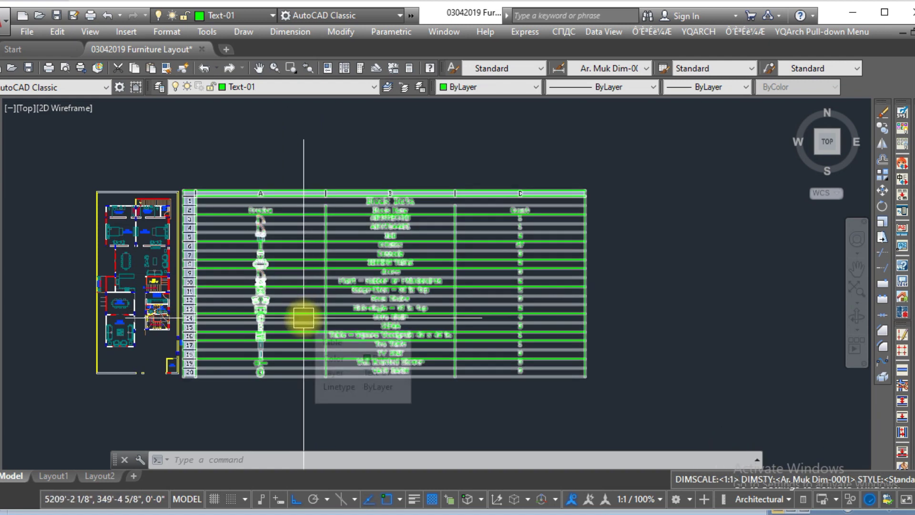
Preview an ISO A3 DWG To PDF plot using the previous settings, windowing plan and table
key("ctrl+p")
left_click(282, 113)
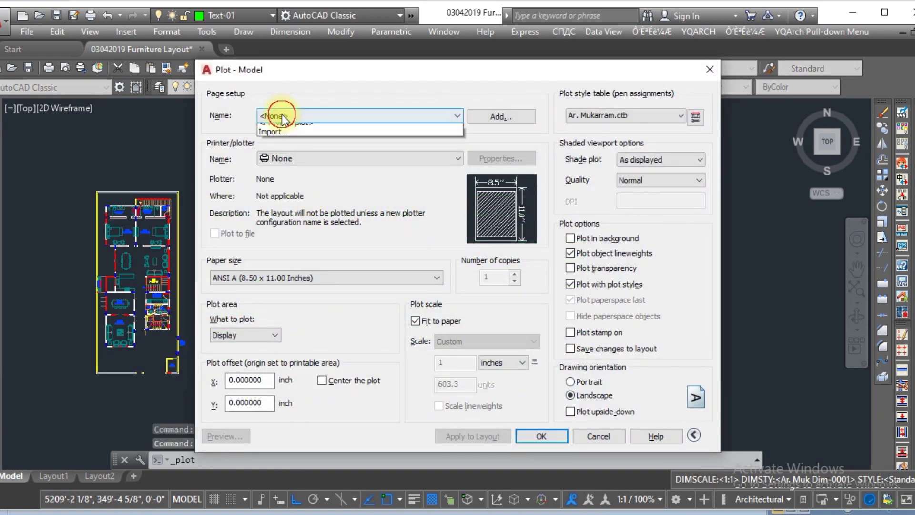
left_click(298, 142)
left_click(332, 339)
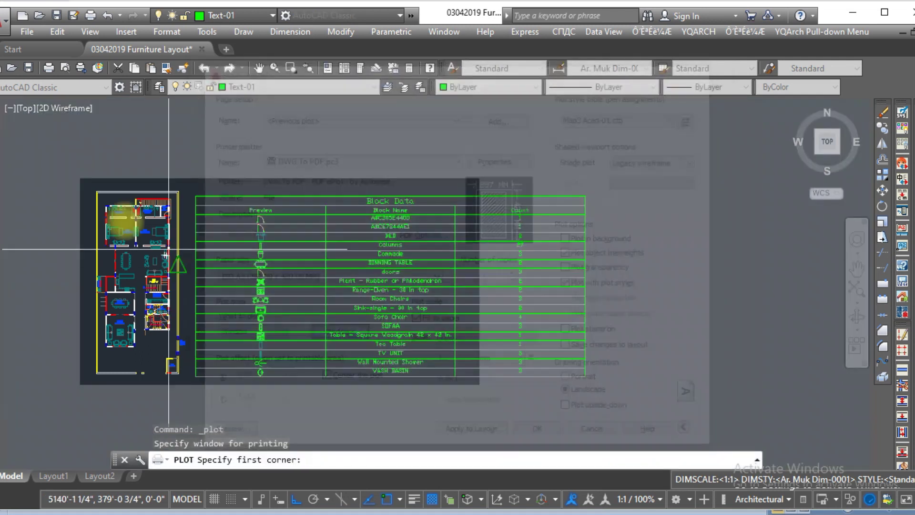
left_click(77, 165)
left_click(603, 402)
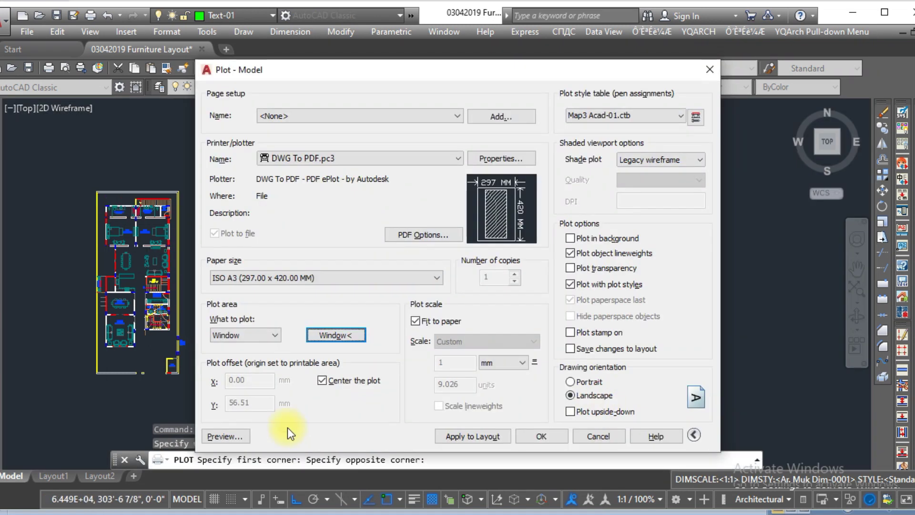
left_click(222, 437)
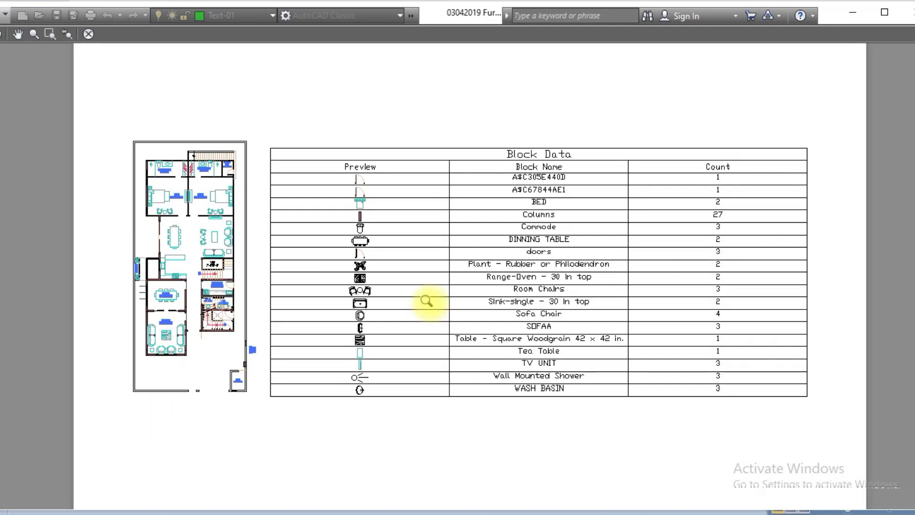
Exit the plot preview and zoom to frame the floor plan and Block Data table
key("Escape")
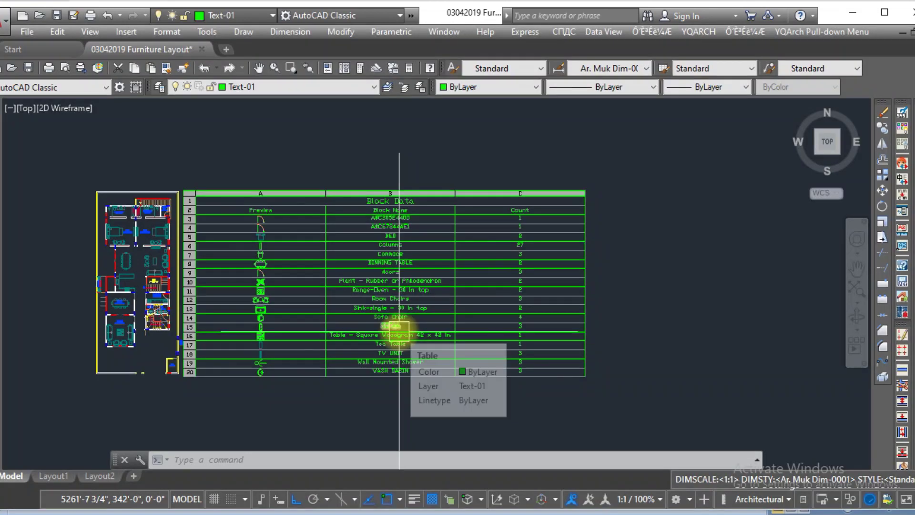
scroll(374, 250, "down", 4)
scroll(341, 291, "up", 2)
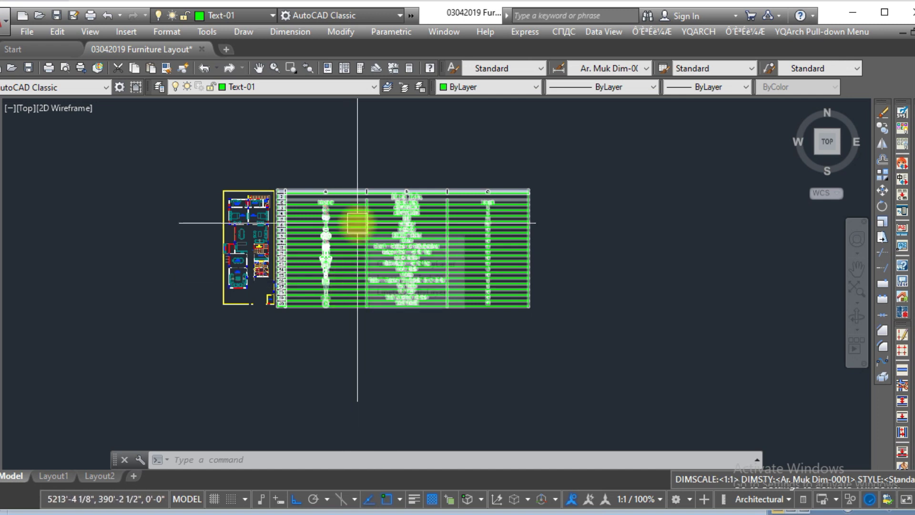
scroll(352, 238, "up", 2)
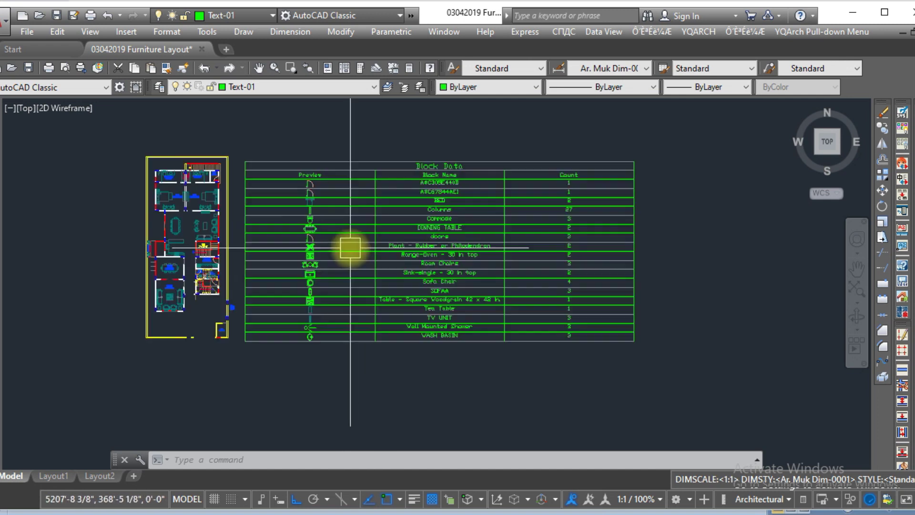
scroll(408, 212, "down", 2)
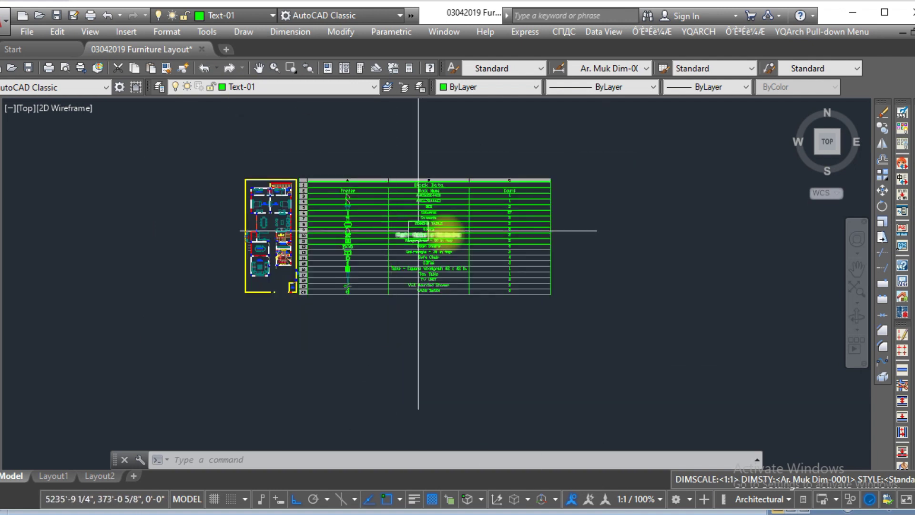
scroll(478, 242, "up", 2)
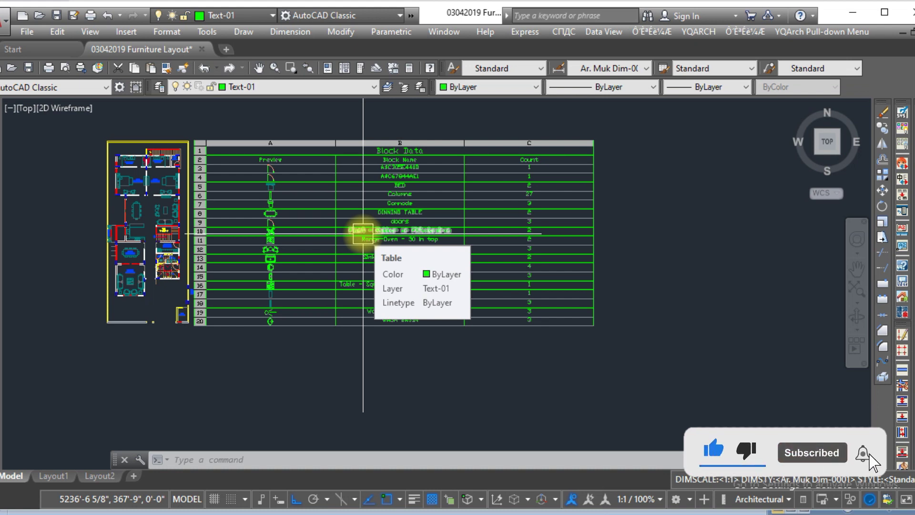
scroll(362, 232, "down", 2)
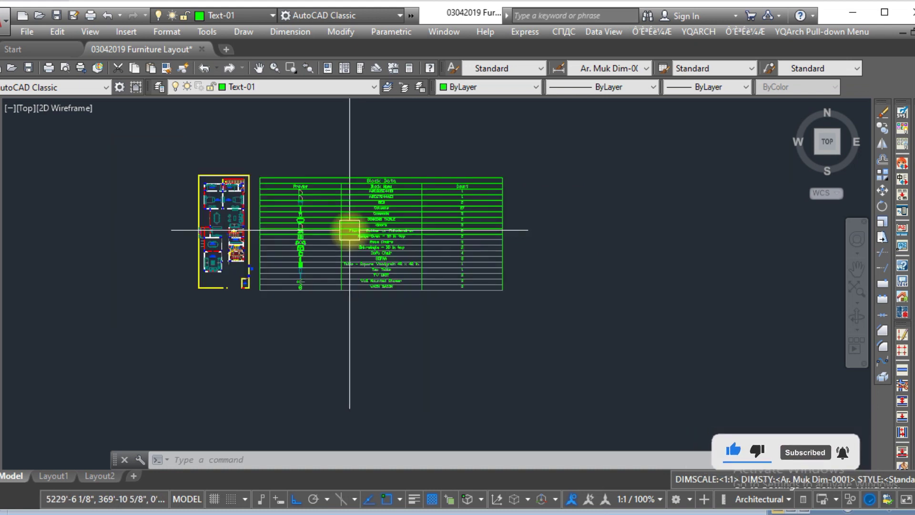
scroll(218, 232, "up", 2)
key("Escape")
key("Escape")
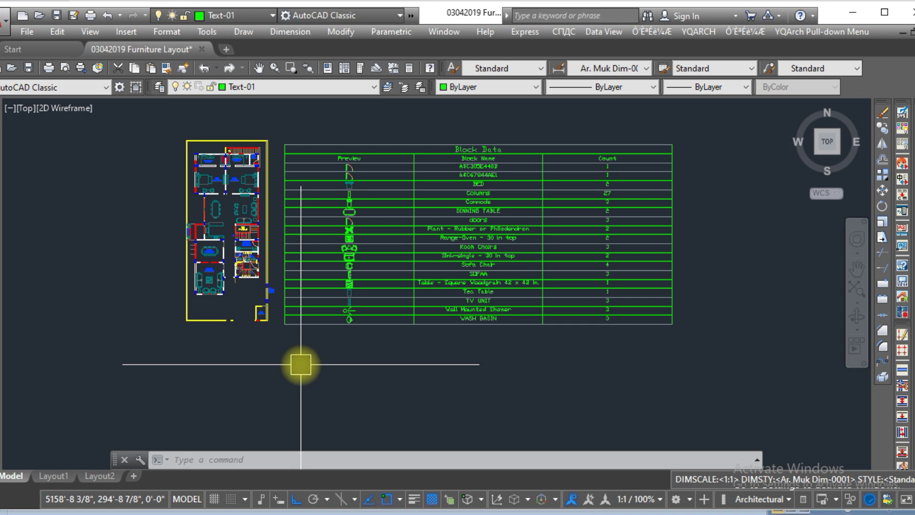
type("BLKCOUNTS")
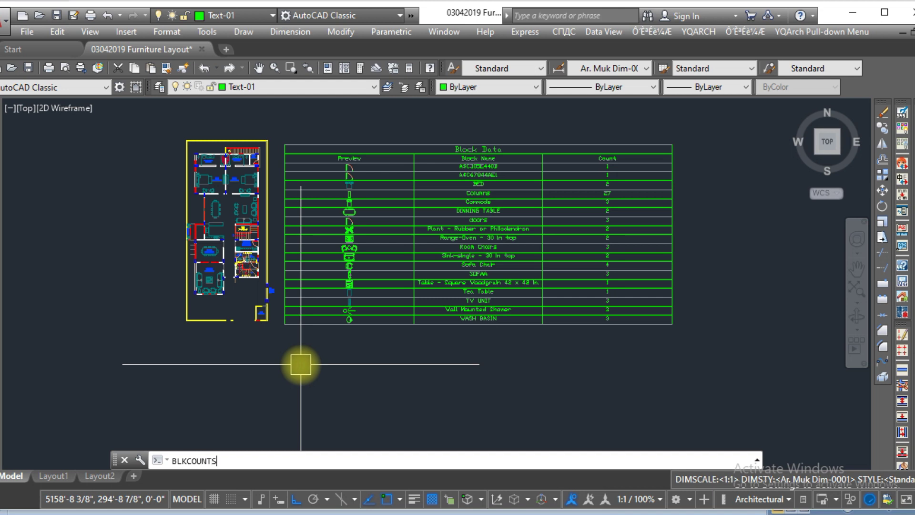
type("ETTINGS")
Confirm CSV File output in the block count settings with the Block Data headings
left_click(221, 442)
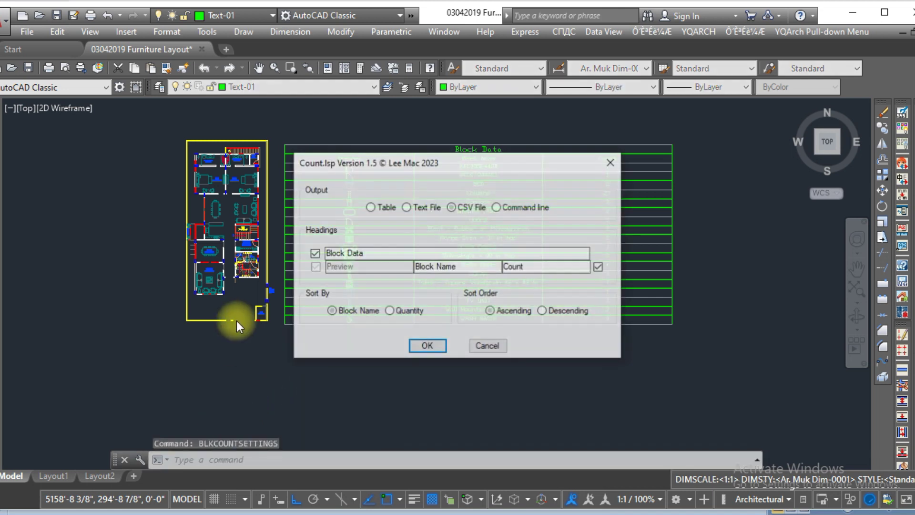
left_click_drag(318, 157, 145, 158)
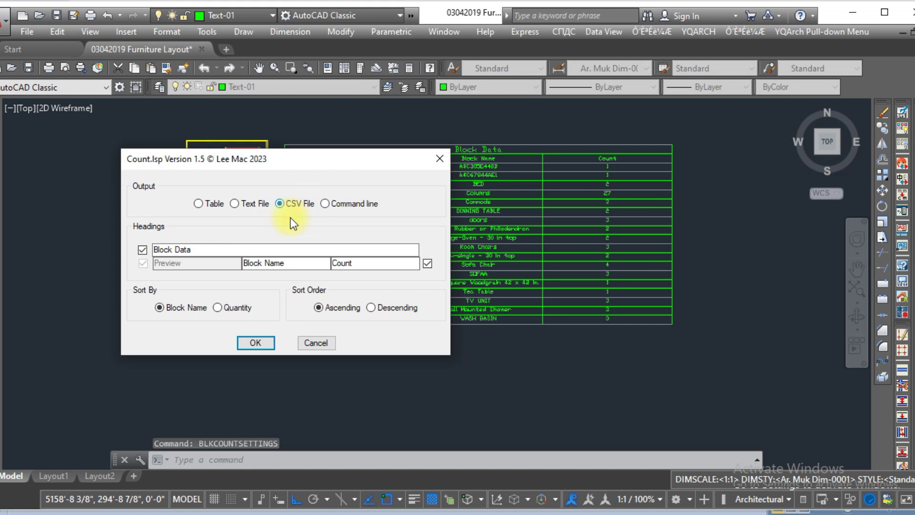
left_click(267, 346)
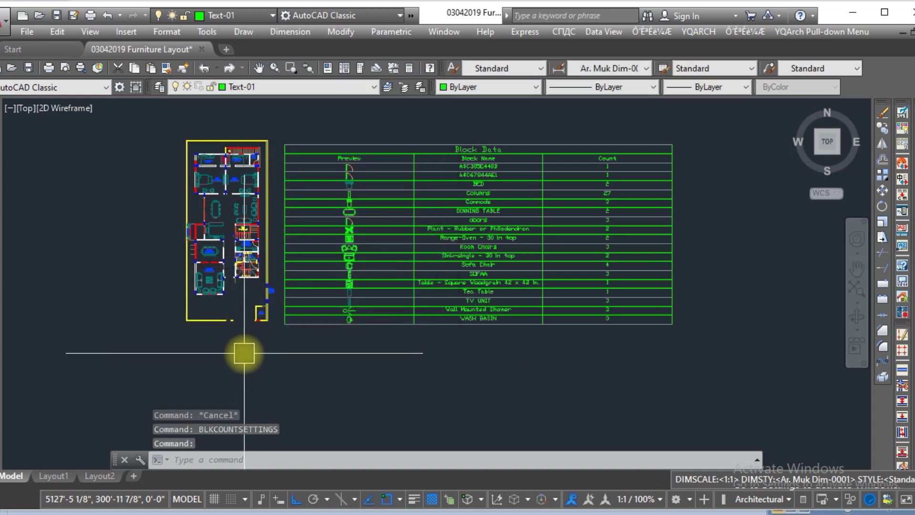
type("BLK")
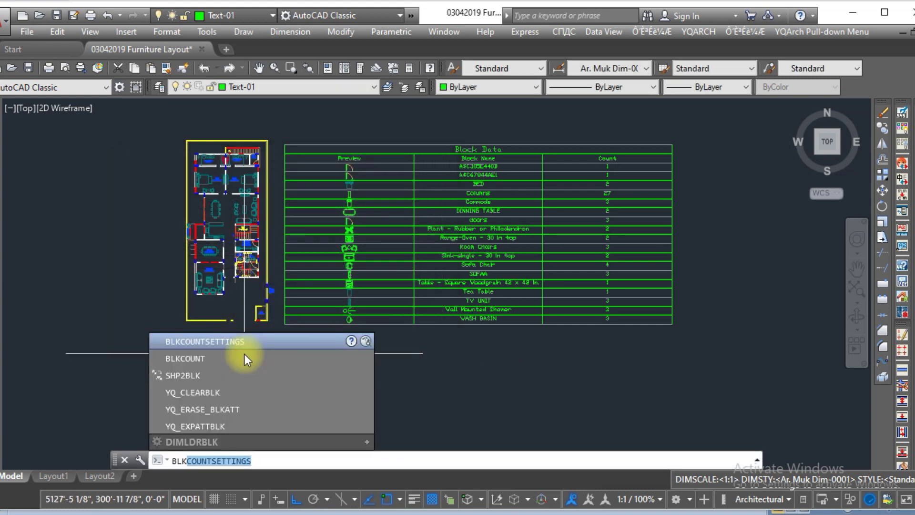
type("COUNT")
Run BLKCOUNT on a window selection of the floor plan's blocks
key("Return")
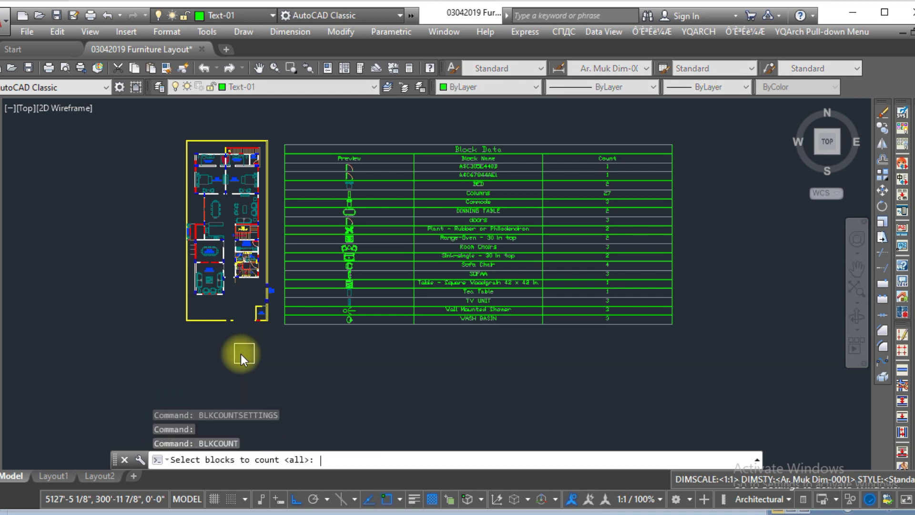
left_click(278, 366)
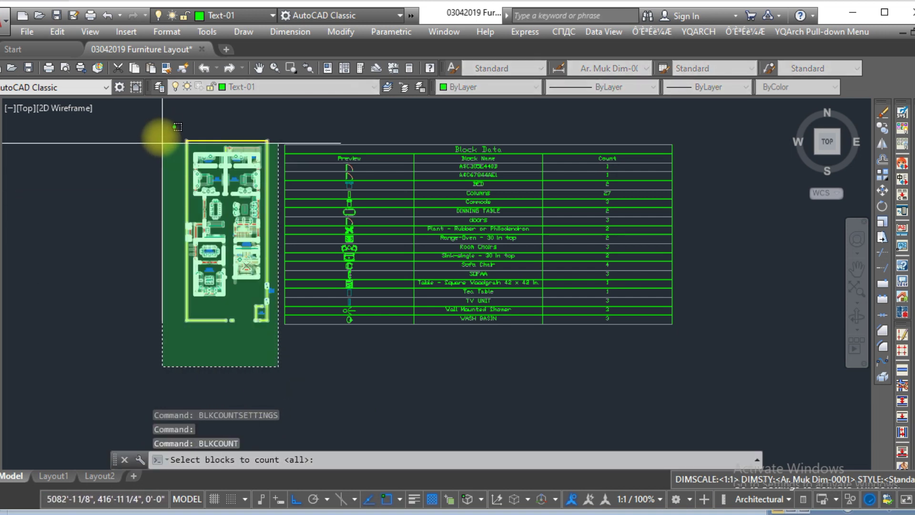
left_click(156, 136)
key("Return")
Save the counts as DFDFWEE.csv in Downloads, dismiss the permission error, and show Downloads
left_click_drag(314, 119, 227, 114)
left_click(157, 186)
left_click(361, 285)
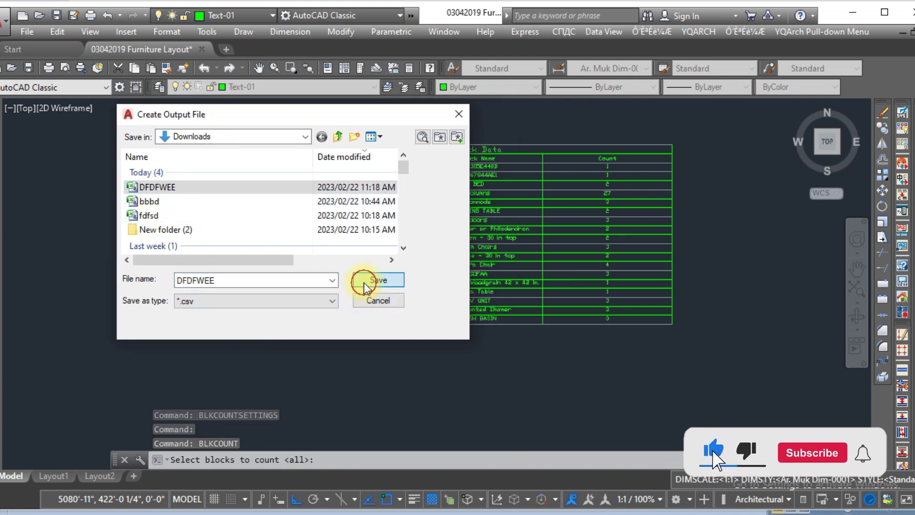
left_click(277, 260)
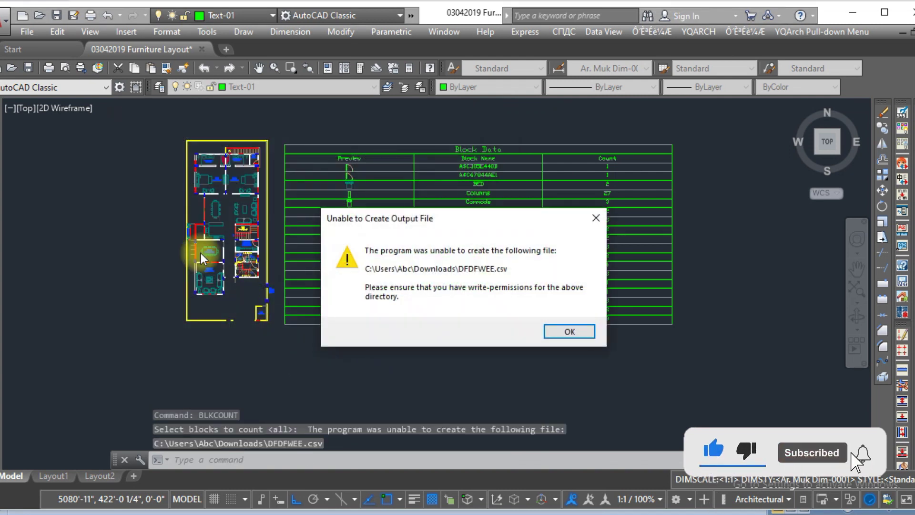
left_click(556, 330)
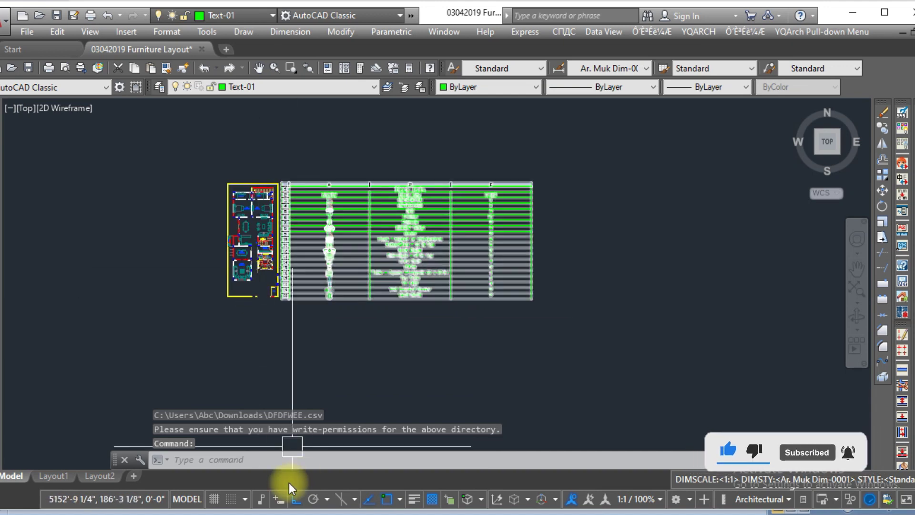
left_click(292, 510)
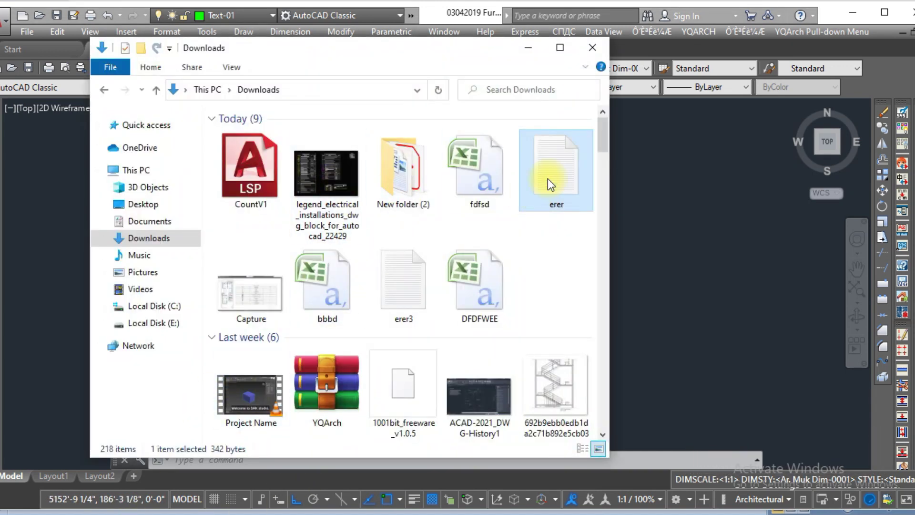
Review the DFDFWEE.csv block counts in Excel without reopening, then return to the AutoCAD drawing
double_click(481, 183)
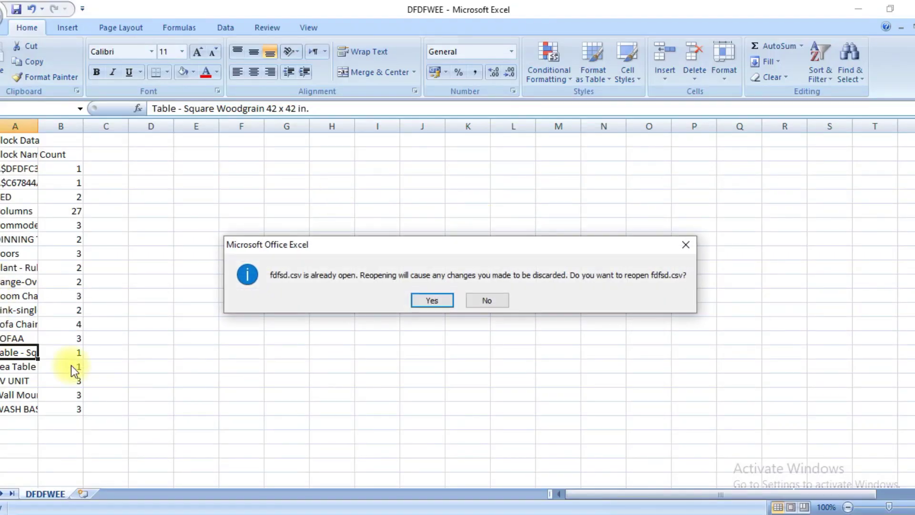
left_click(475, 301)
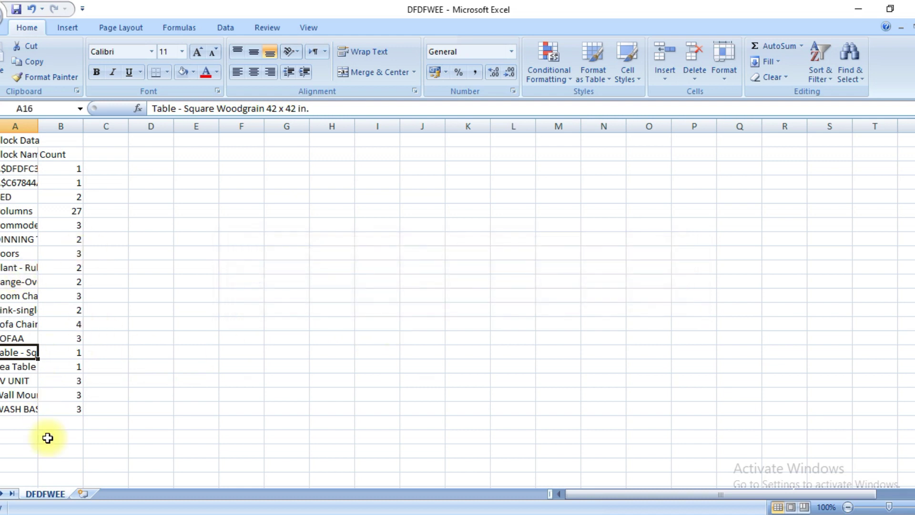
left_click_drag(48, 436, 24, 423)
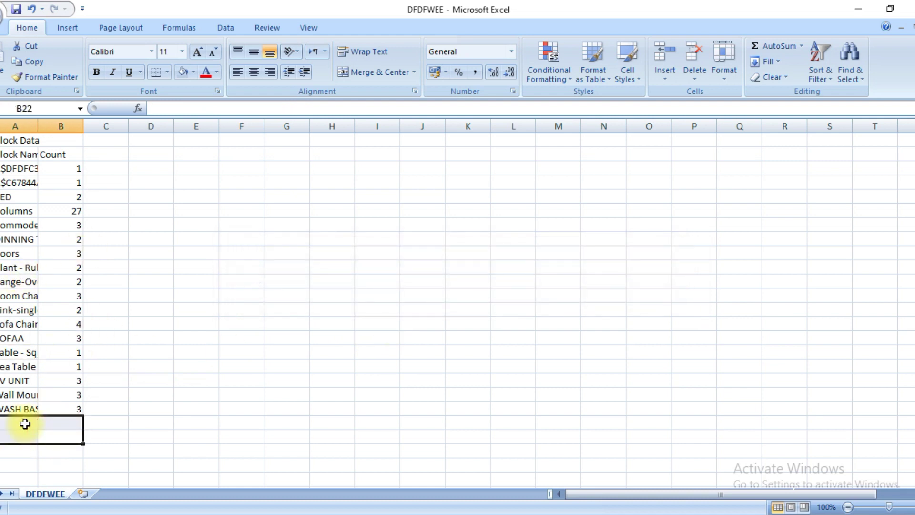
key("alt+Tab")
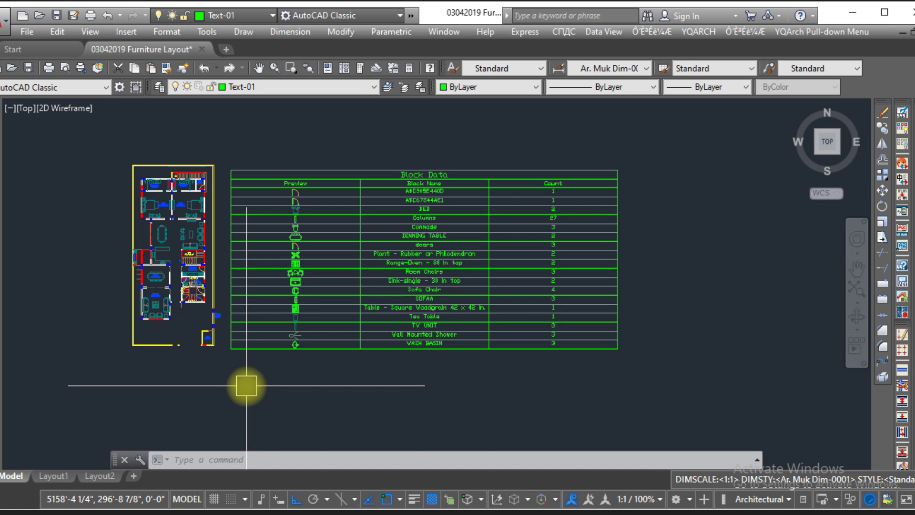
Keep the block count output set to Text File in BLKCOUNTSETTINGS
type("BLKCOUTN")
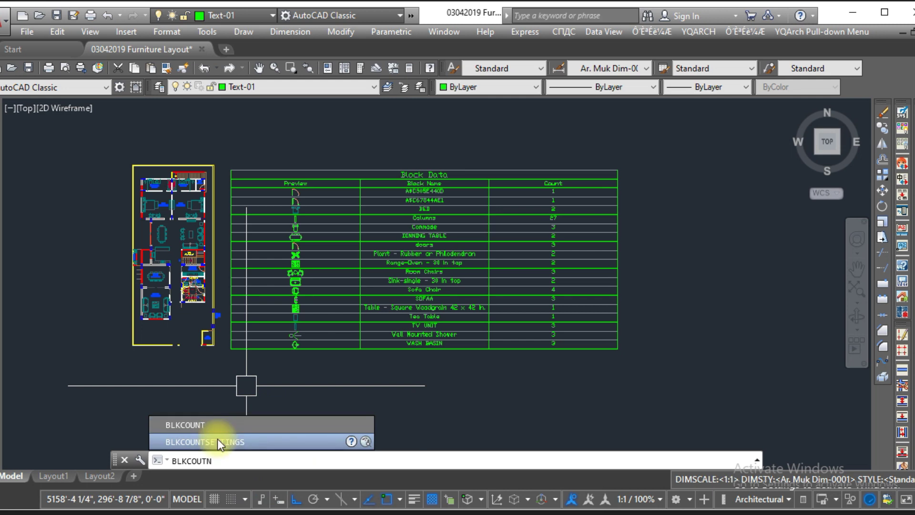
left_click(217, 439)
left_click_drag(365, 163, 135, 132)
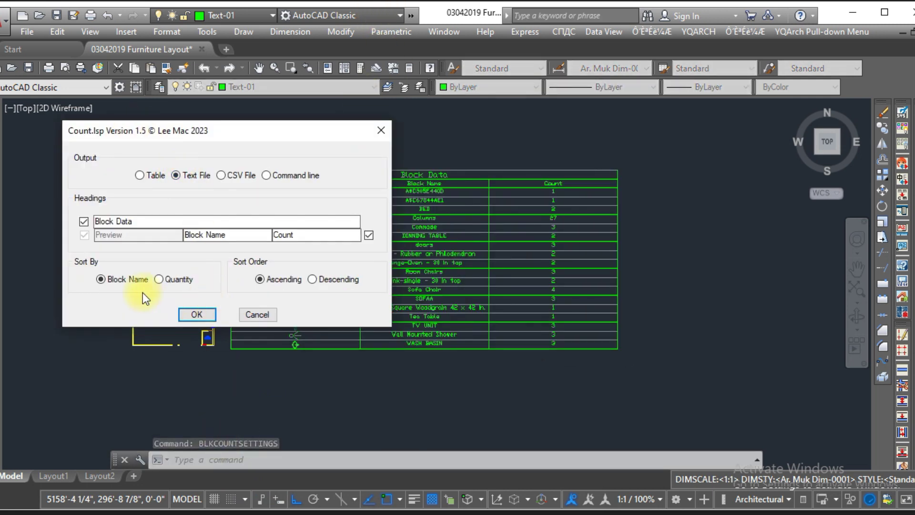
left_click(205, 316)
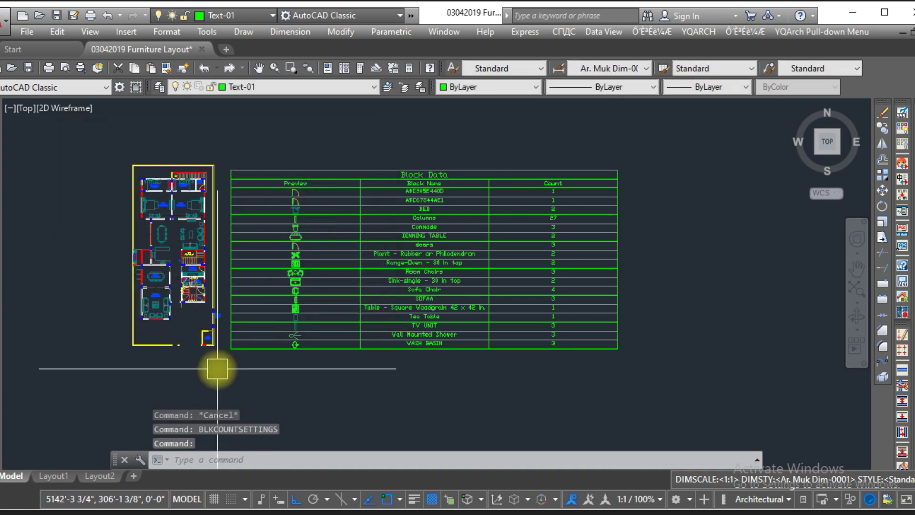
Count the window-selected floor plan blocks and save them over erer.txt in Downloads
type("BLKCOUNT")
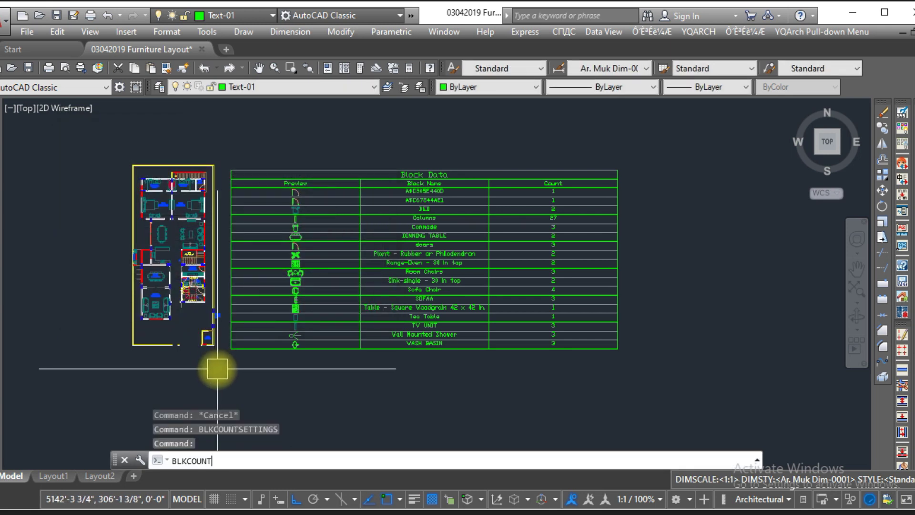
key("Return")
left_click(213, 375)
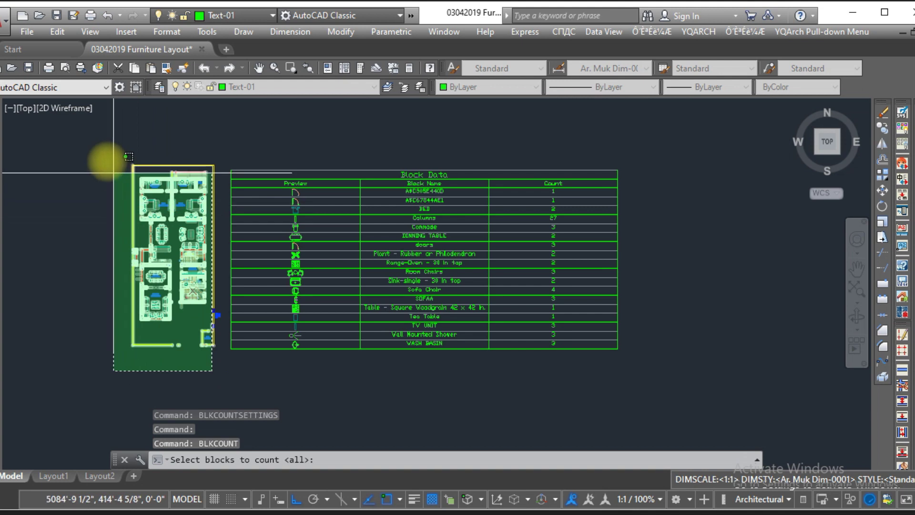
left_click(102, 151)
right_click(111, 202)
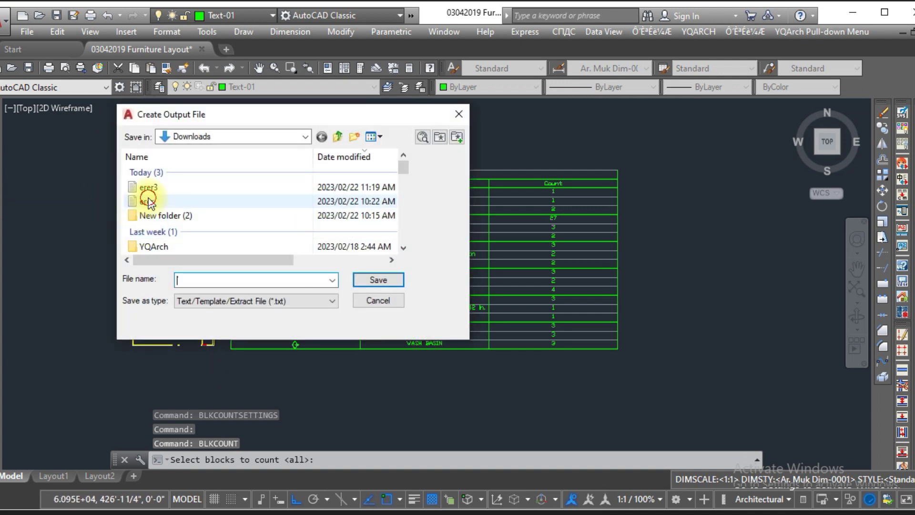
left_click(143, 201)
left_click(367, 285)
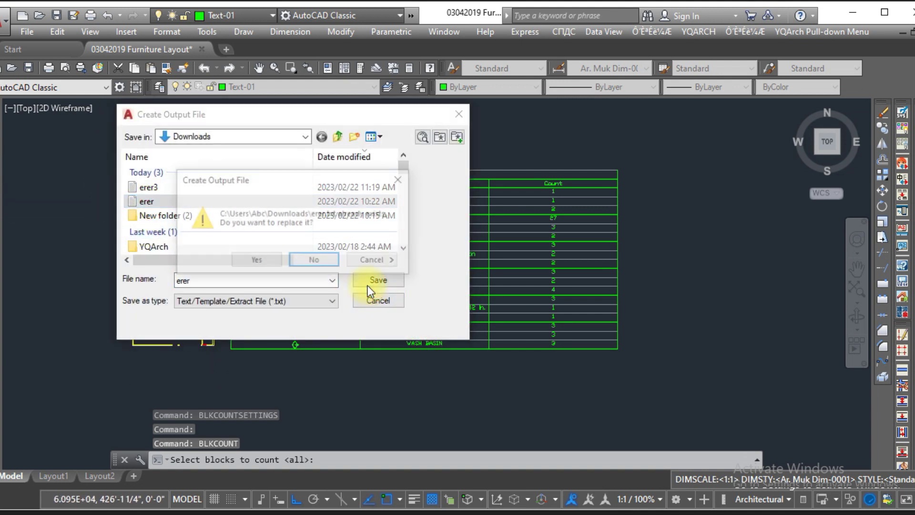
left_click(253, 261)
key("alt+Tab")
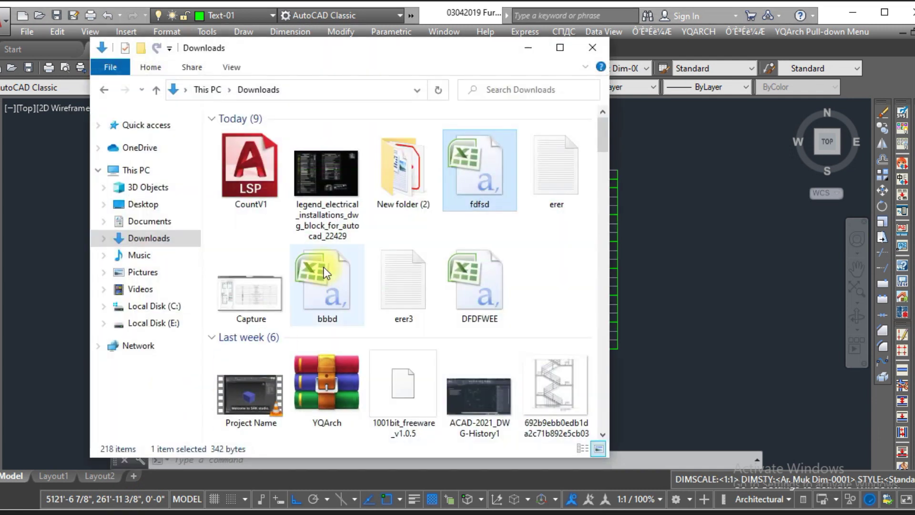
double_click(553, 179)
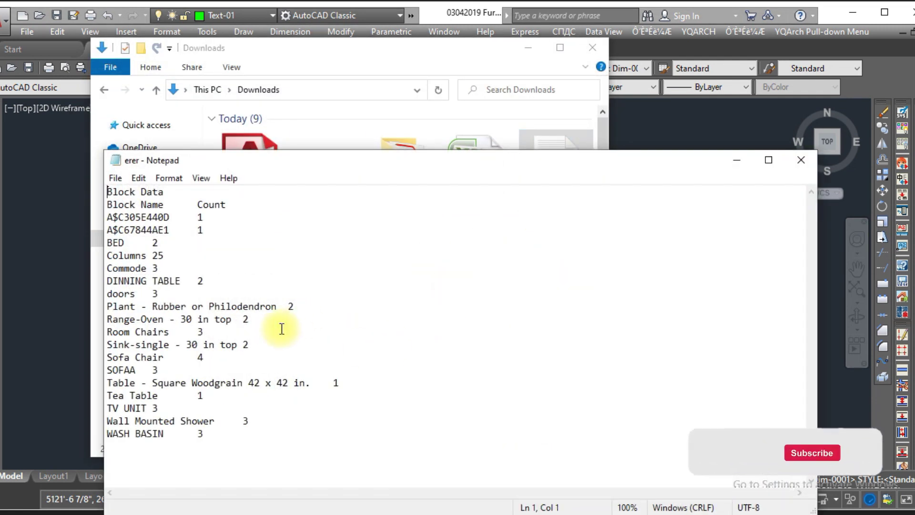
left_click_drag(255, 435, 107, 192)
left_click(790, 160)
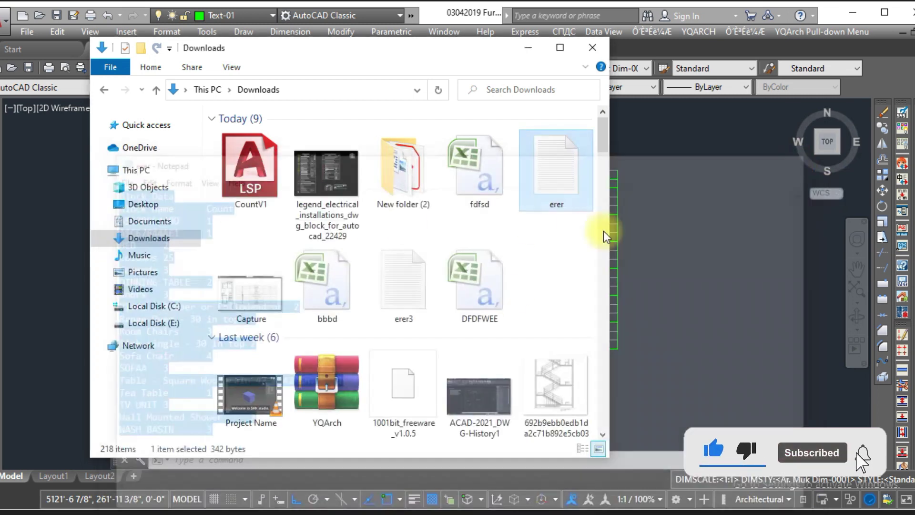
key("alt+Tab")
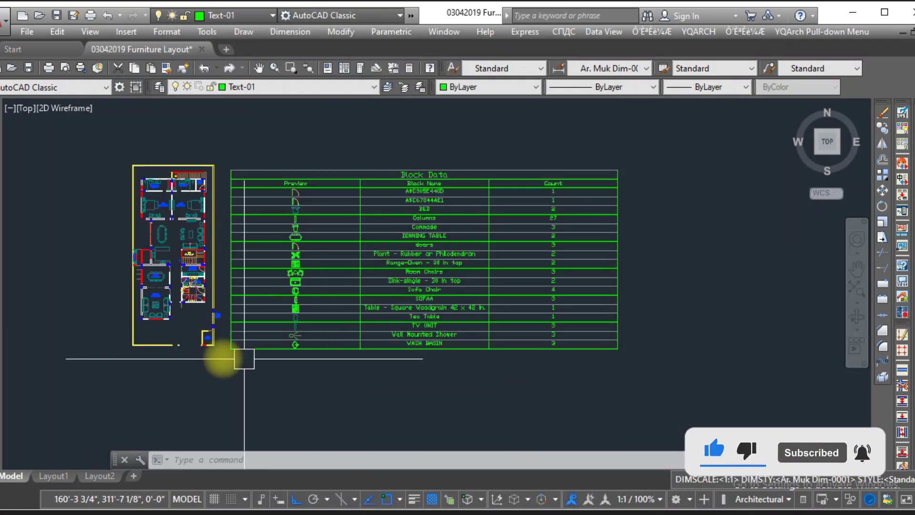
Set the BLKCOUNTSETTINGS output to Command line, keeping the Block Data heading and name sort
key("Escape")
key("Escape")
key("Escape")
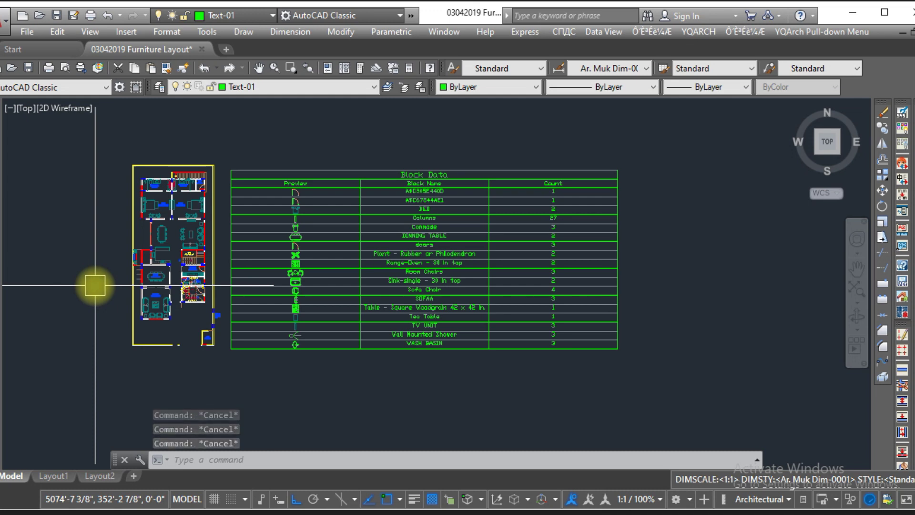
type("BLK")
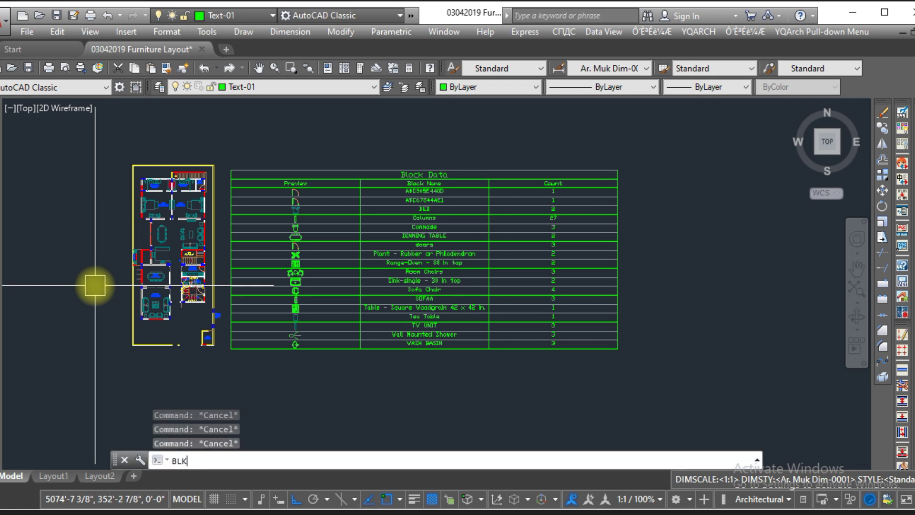
type("COUNTSETTINGS")
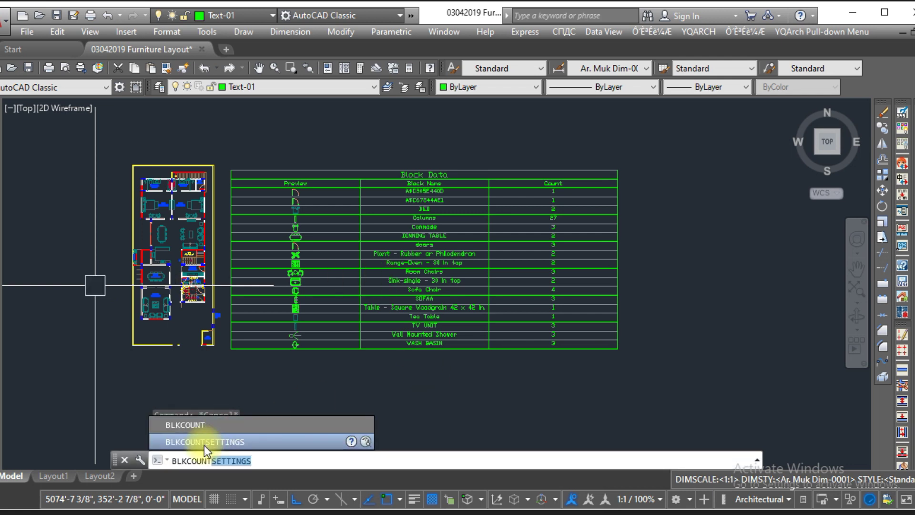
left_click(204, 446)
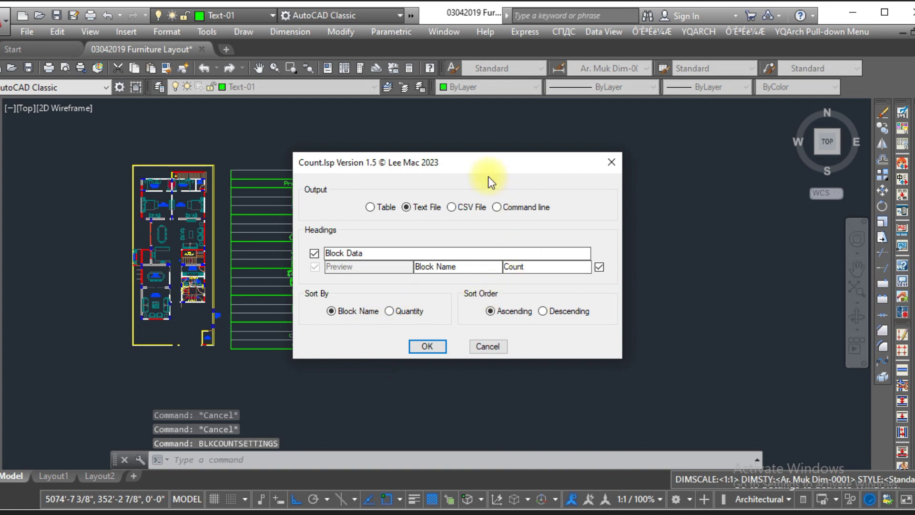
left_click_drag(486, 165, 199, 135)
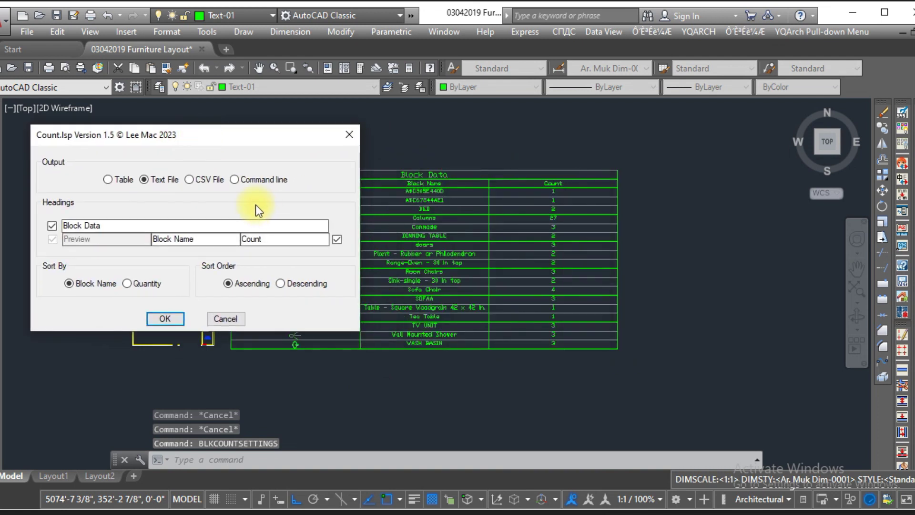
left_click(177, 319)
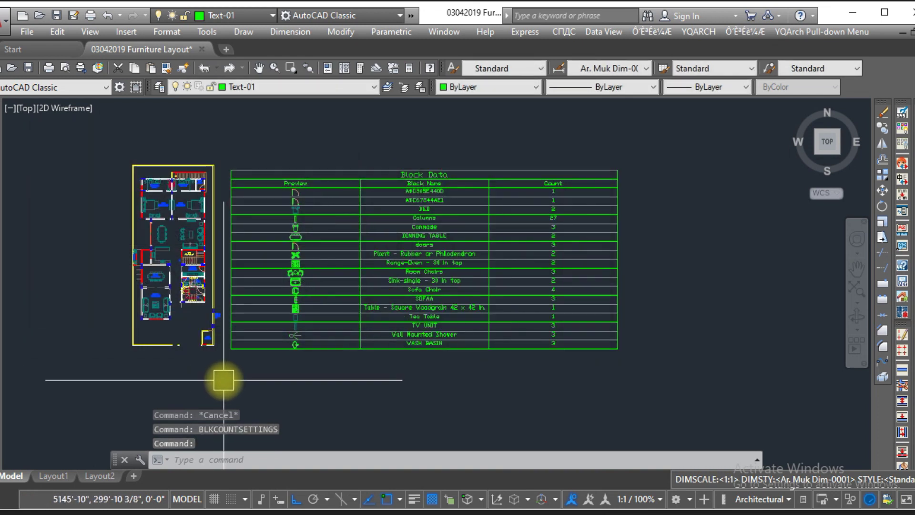
Run BLKCOUNT on a window around the floor plan, listing counts from BED to WASH BASIN
type("BLKCOUNT")
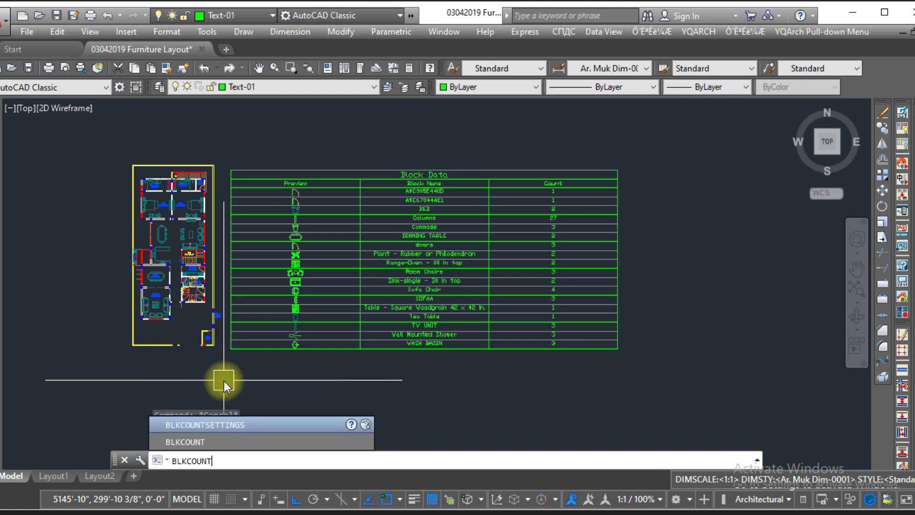
key("Return")
left_click(225, 379)
left_click(72, 143)
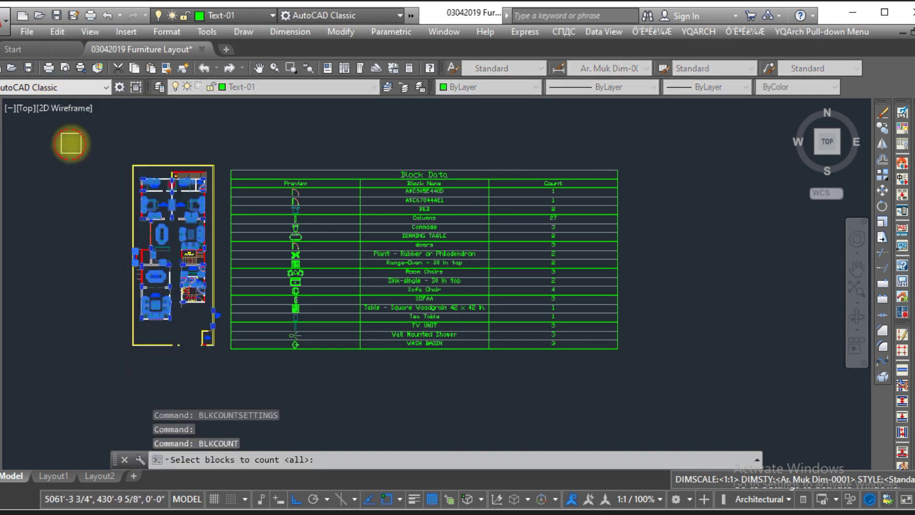
key("Return")
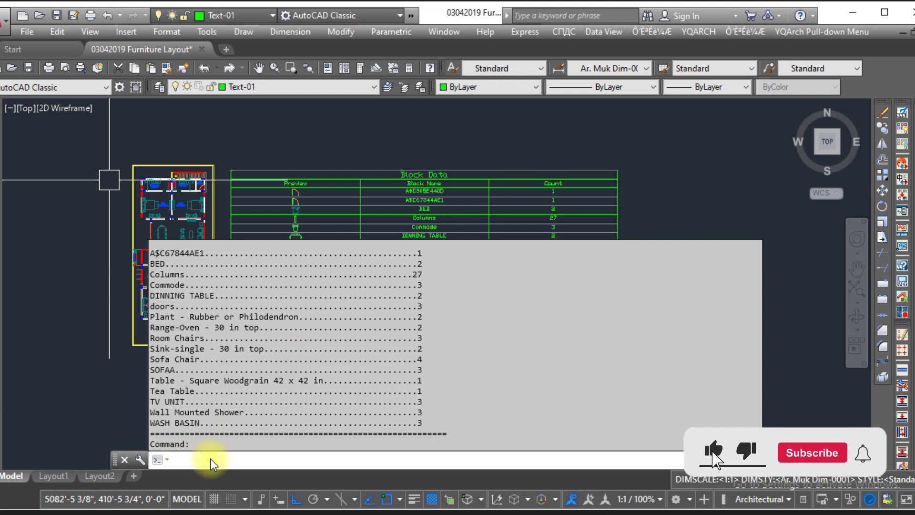
left_click(101, 312)
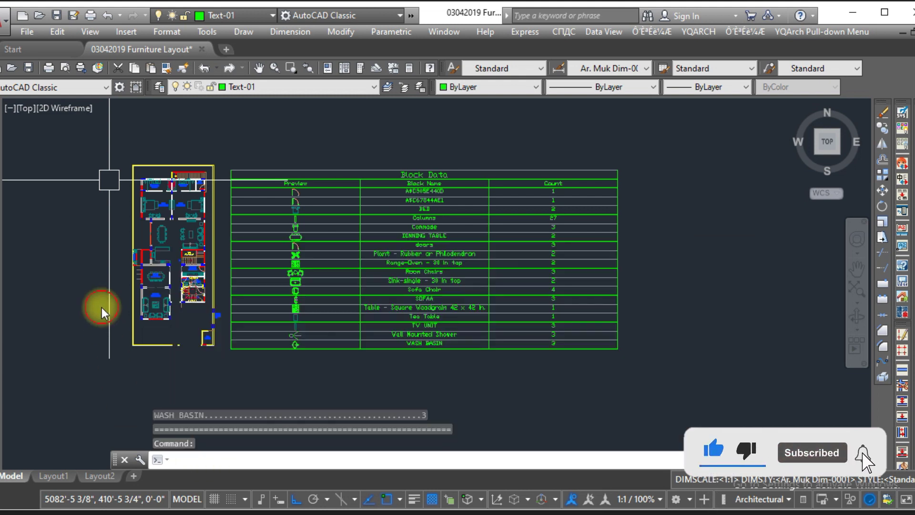